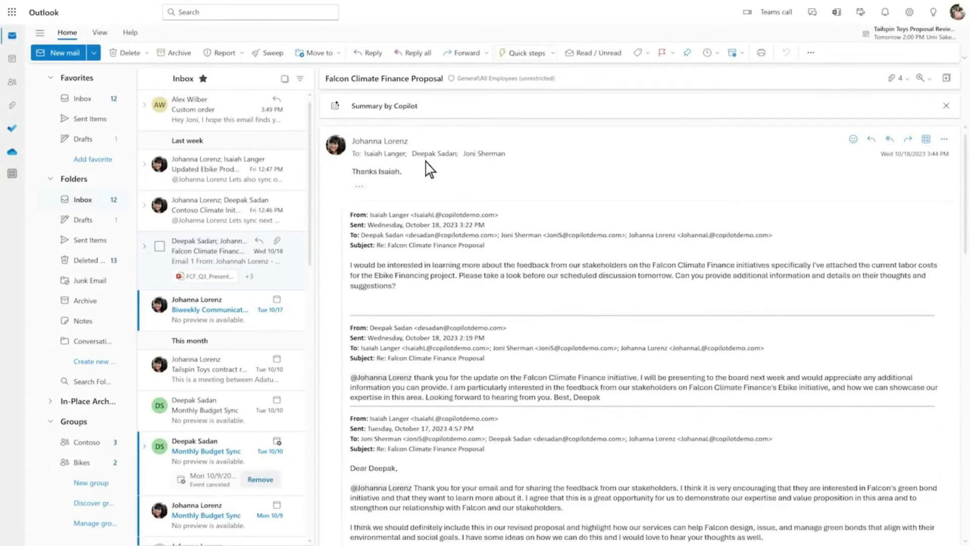
Summarize the Falcon Climate Finance Proposal thread with Copilot, running the summary a second time.
scroll(429, 169, down, 15)
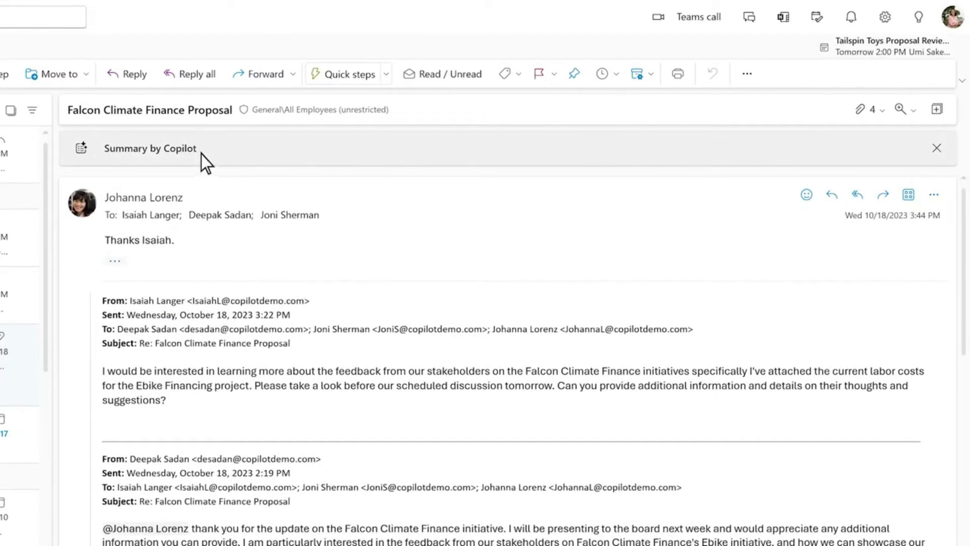
click(201, 154)
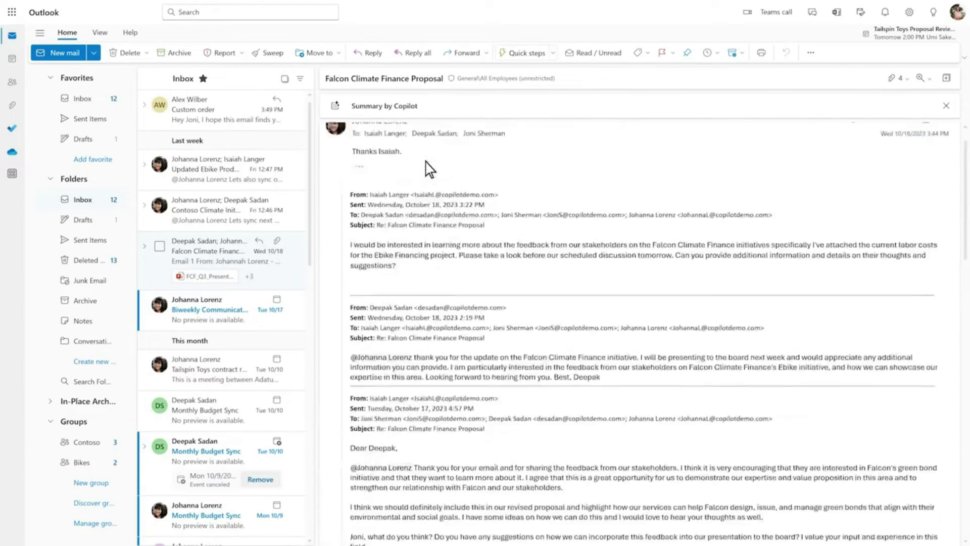
click(421, 107)
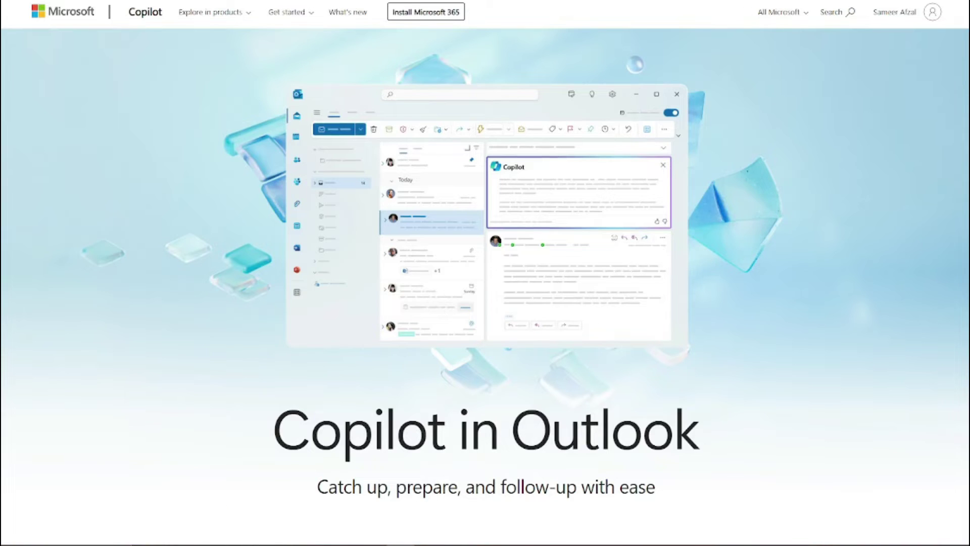
scroll(485, 273, down, 15)
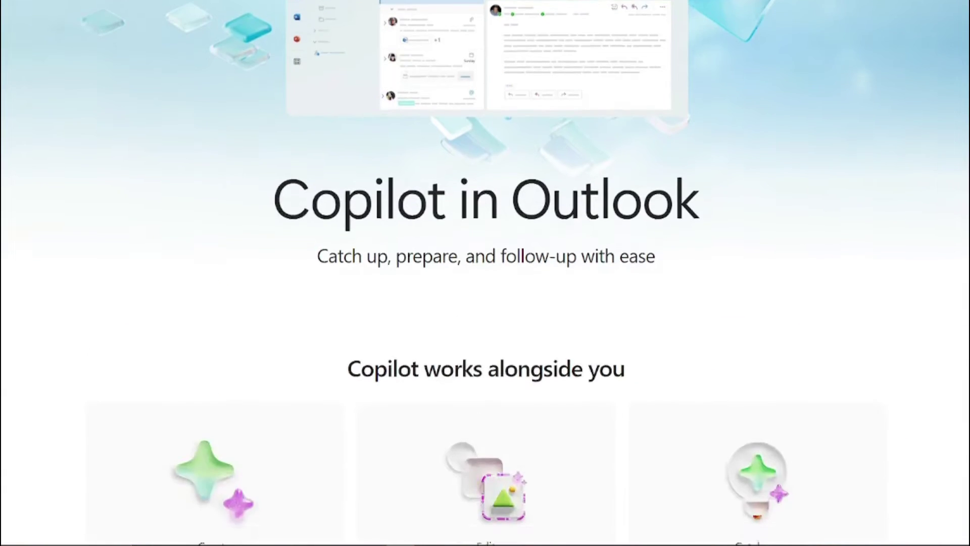
scroll(485, 273, down, 12)
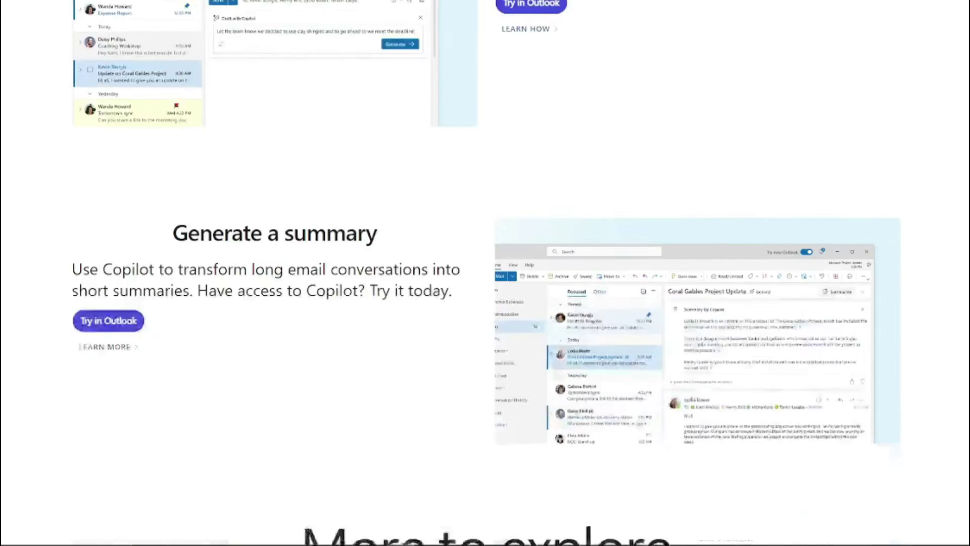
scroll(485, 273, down, 2)
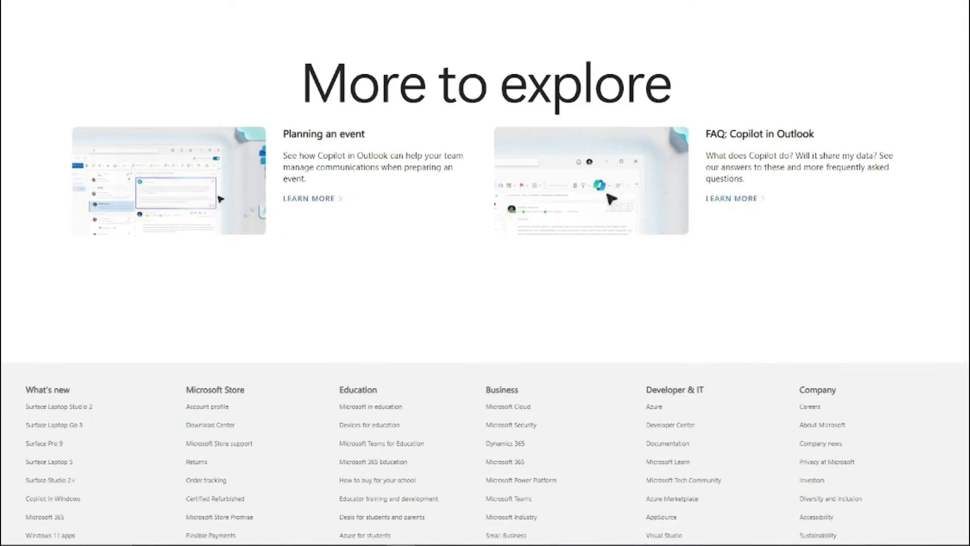
scroll(486, 272, up, 11)
scroll(81, 392, up, 16)
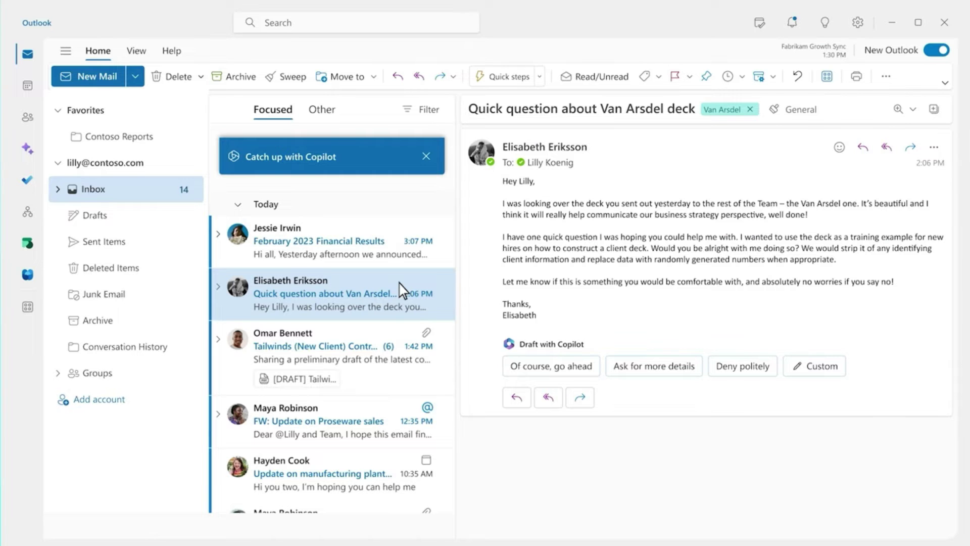
click(343, 153)
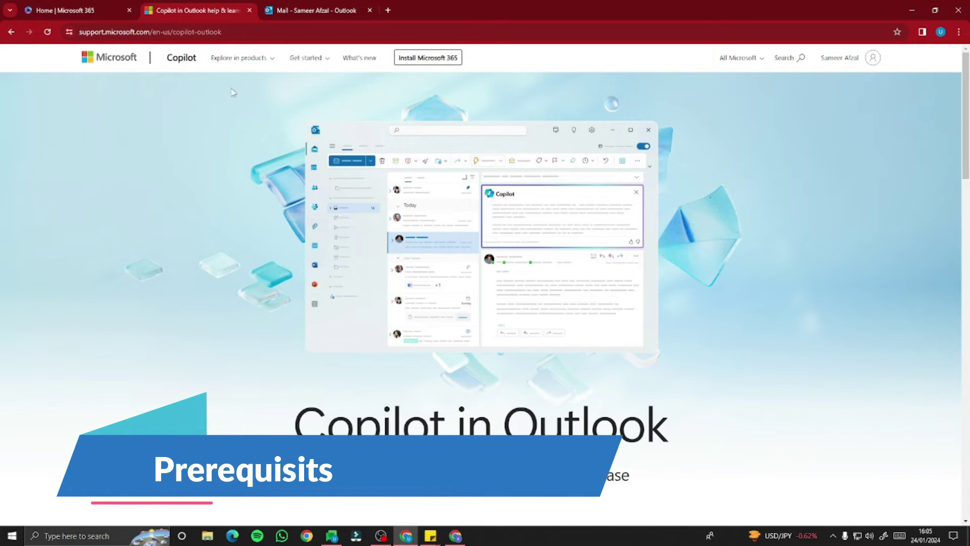
Go from the support page through the Microsoft 365 home tab to the Outlook Inbox.
click(83, 10)
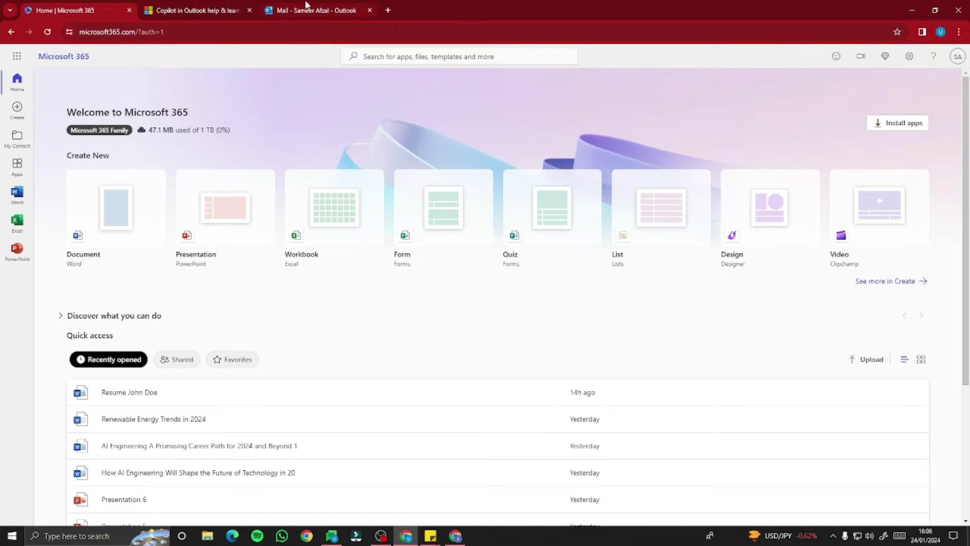
click(306, 6)
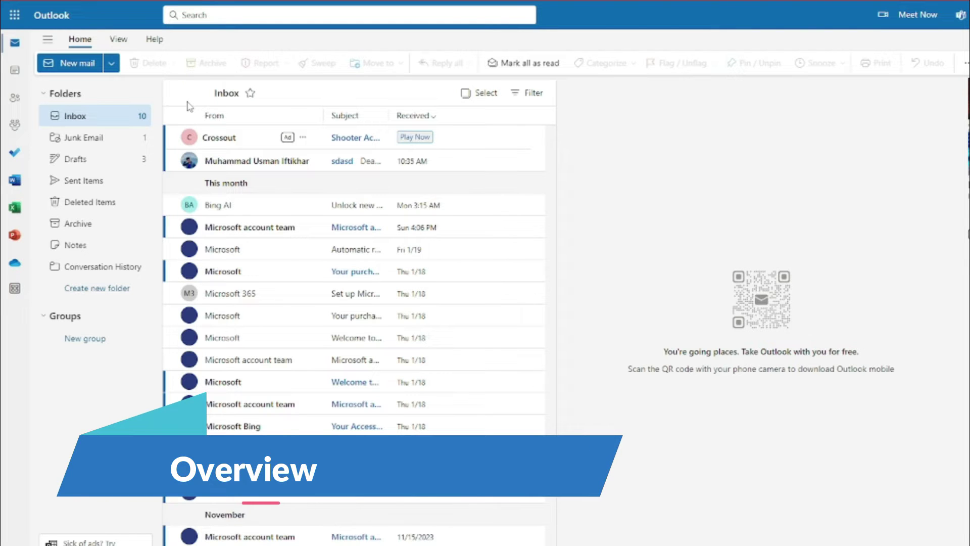
click(111, 62)
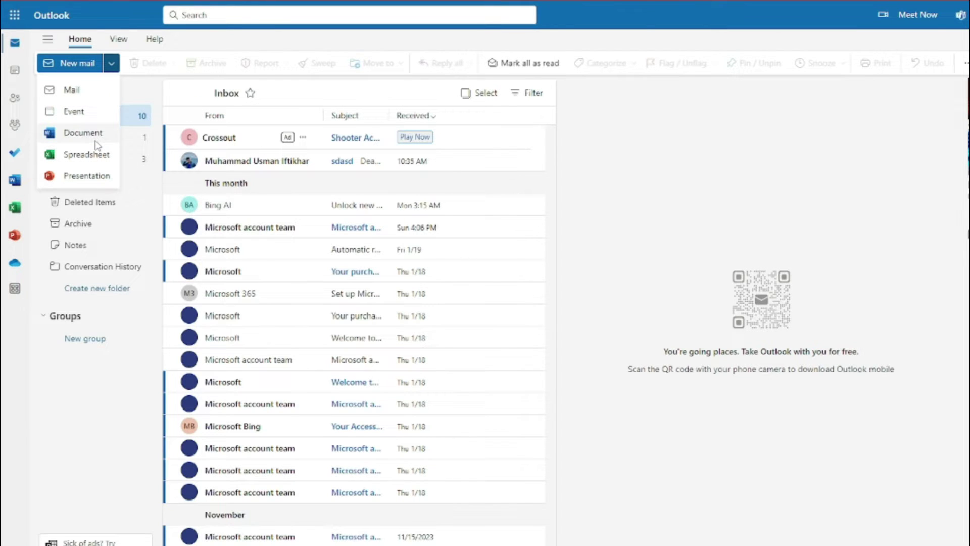
click(111, 64)
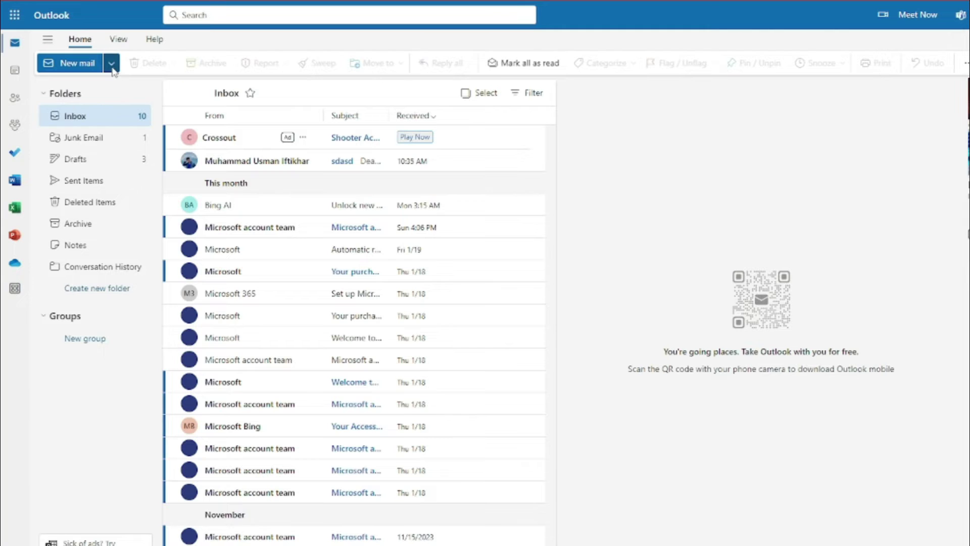
click(94, 135)
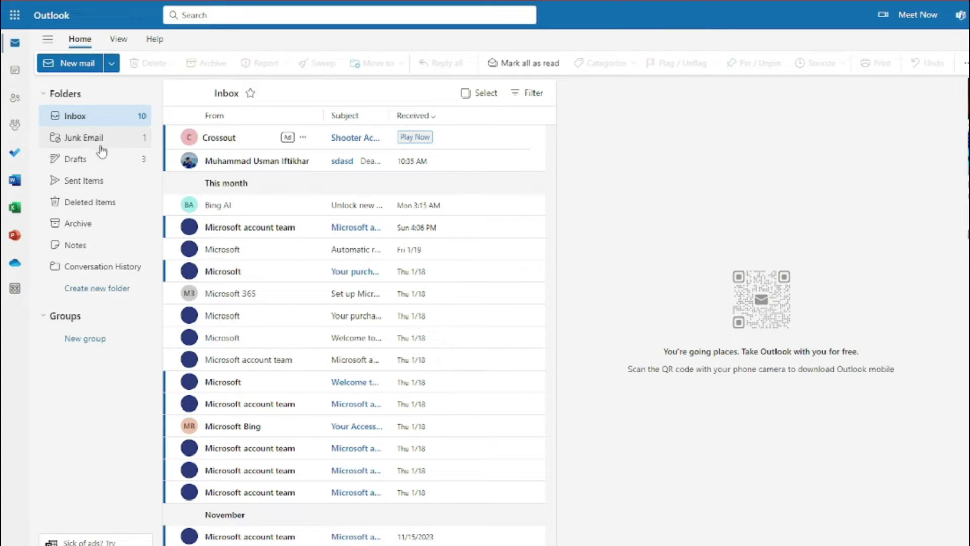
click(96, 165)
click(103, 186)
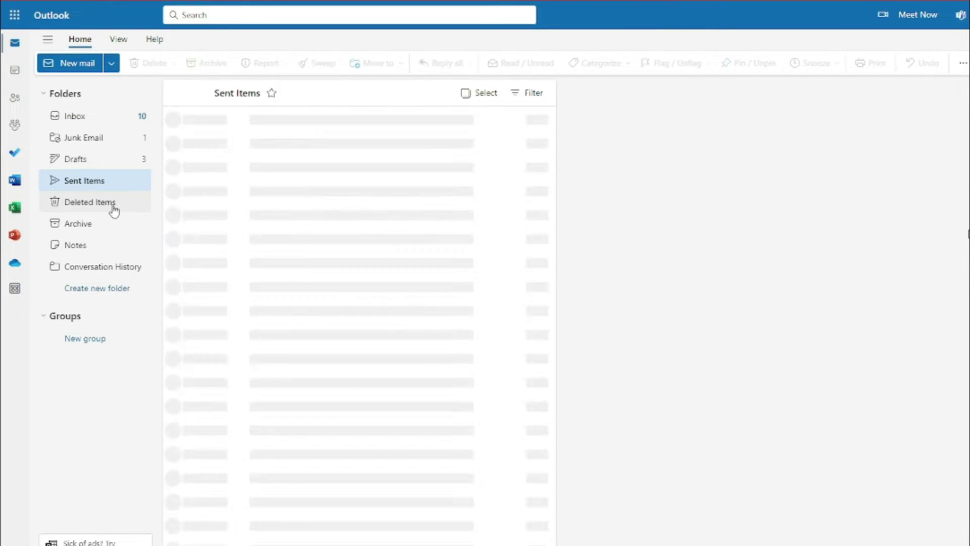
click(114, 206)
click(115, 228)
click(117, 243)
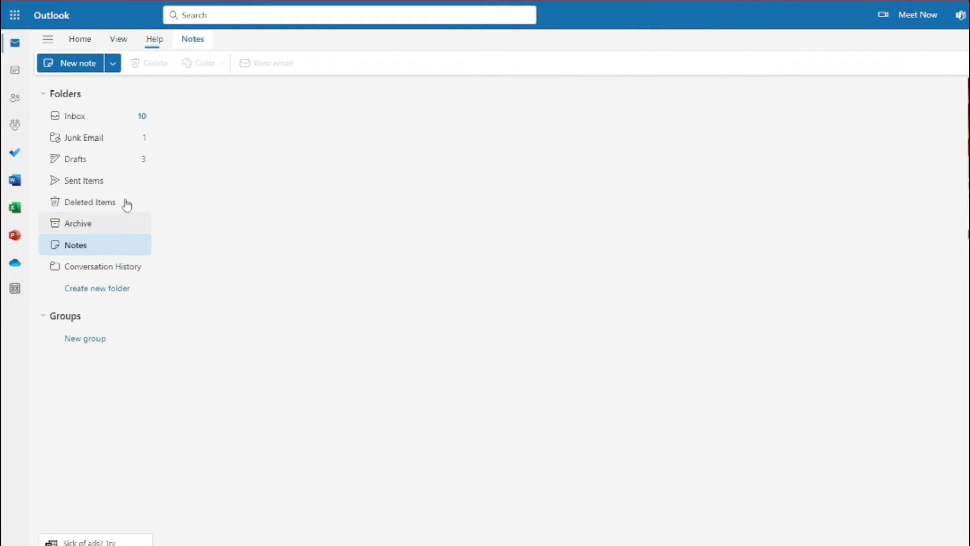
click(101, 119)
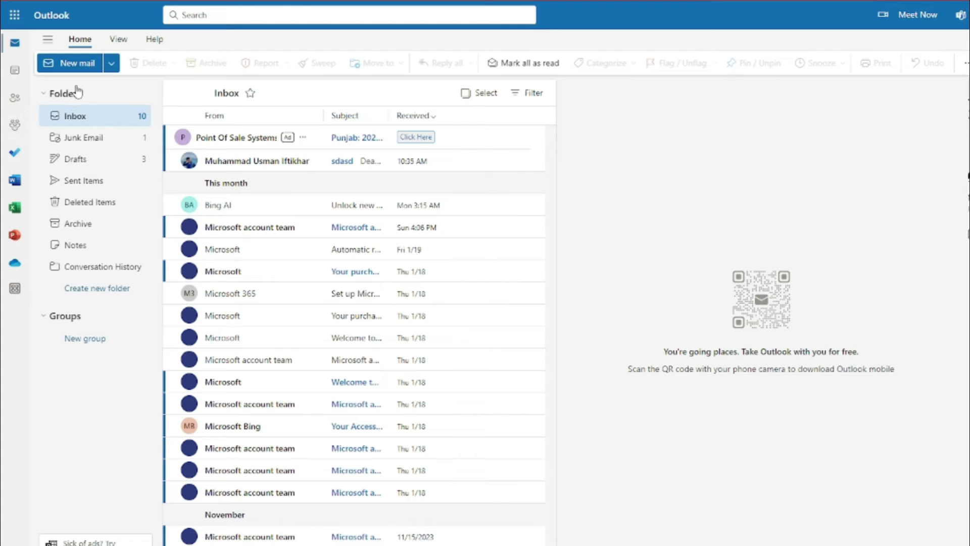
Create a blank new message and bring up its Draft with Copilot prompt.
click(83, 66)
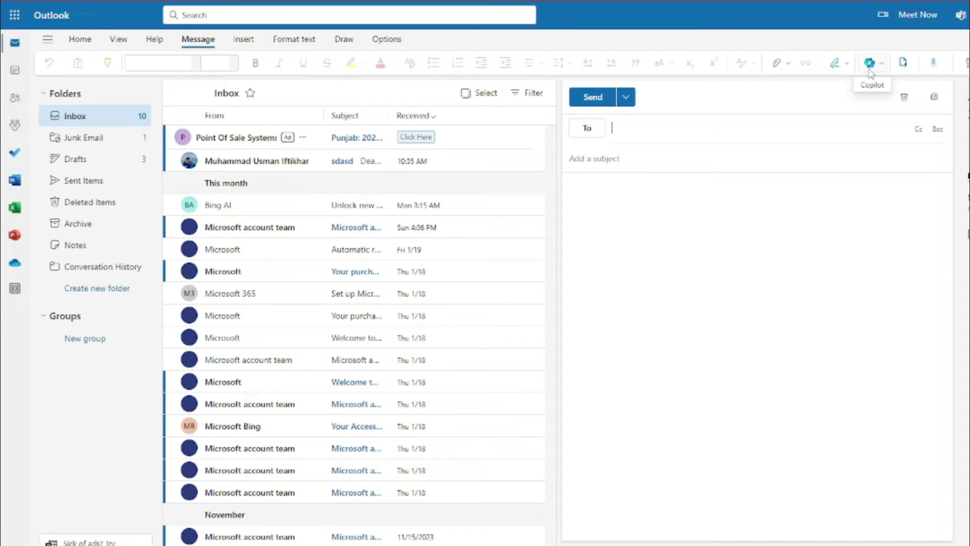
click(884, 67)
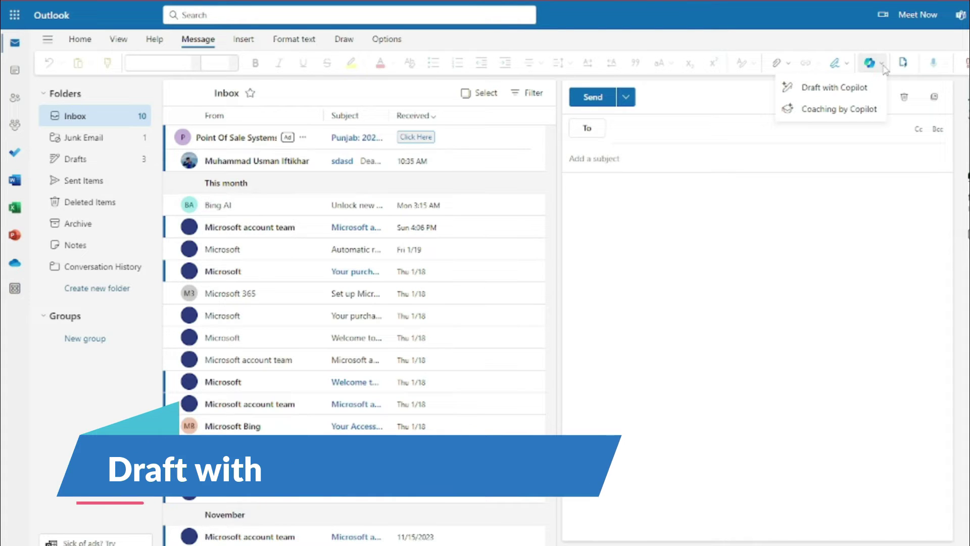
click(849, 91)
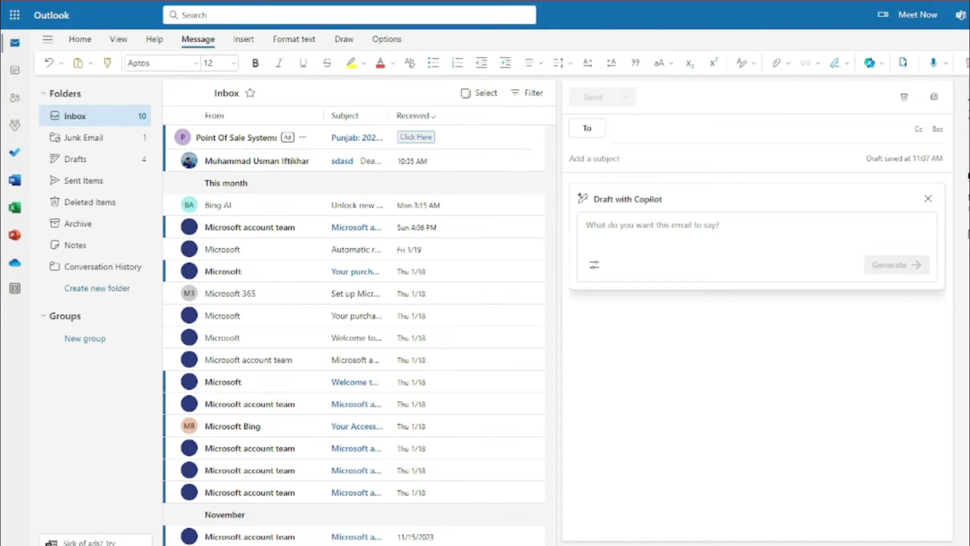
Paste the ACME Corp. project update request into the Copilot prompt and highlight its key phrases.
click(659, 218)
text(Draft a professional project update email to ACME Corp, informing them of the completion of the design phase and the start of development next week. Use our standard template and ensure the tone is inviting for any feedback.)
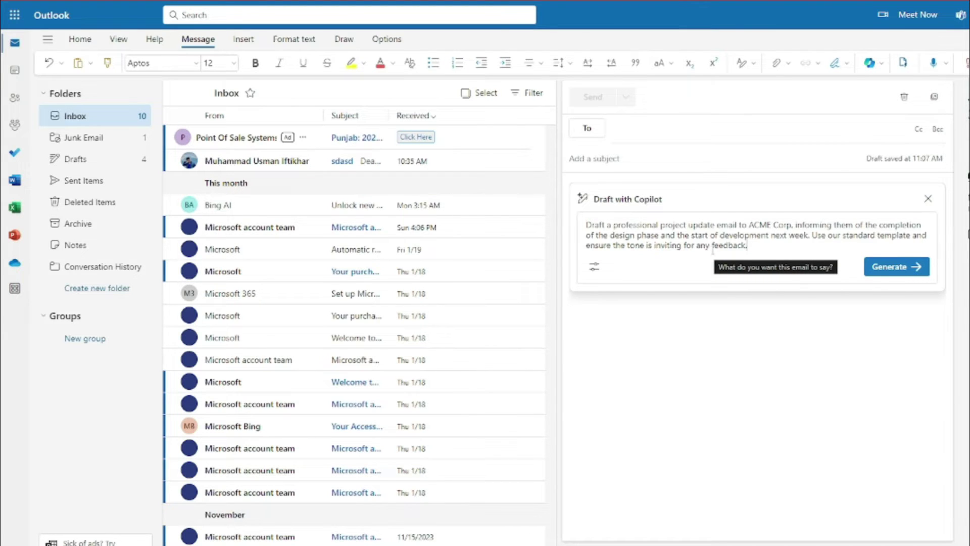
drag(651, 226, 729, 225)
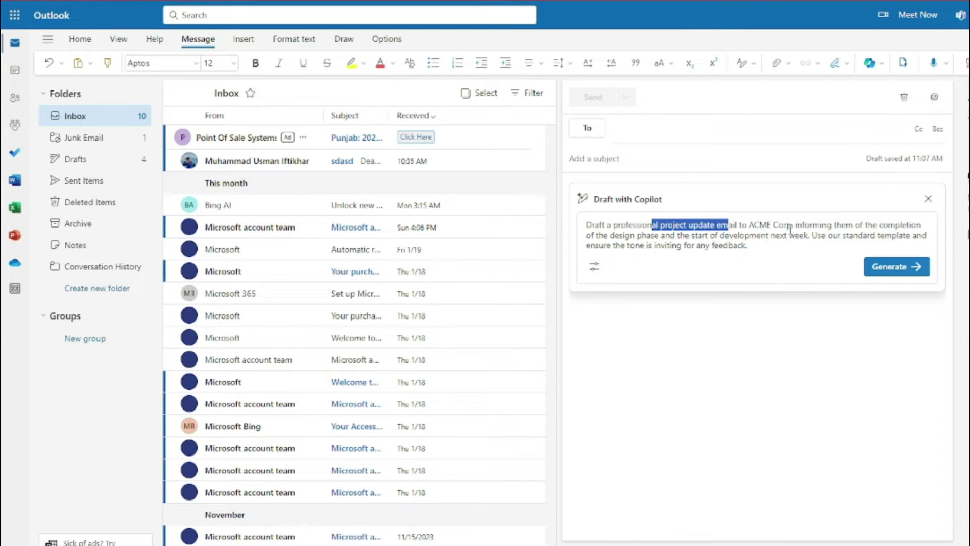
drag(753, 225, 796, 226)
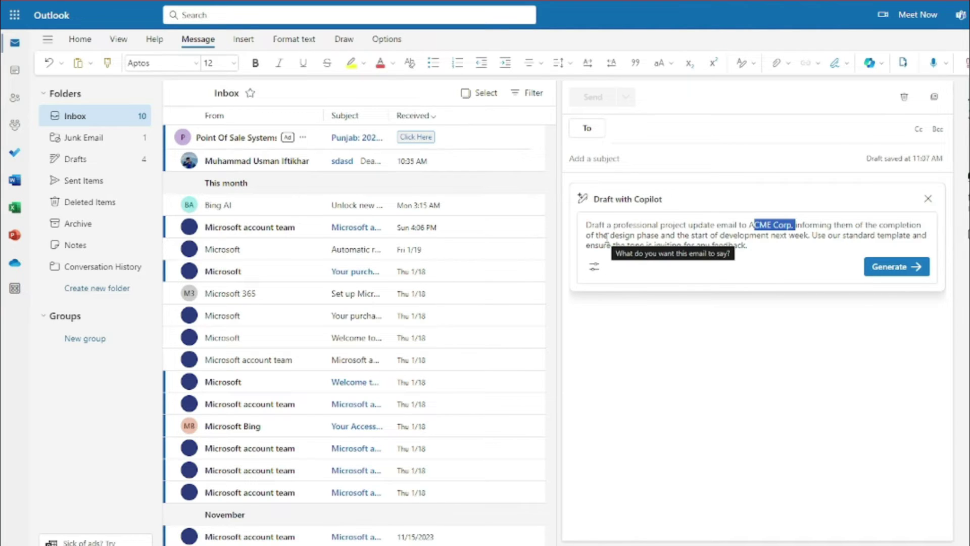
drag(859, 235, 903, 236)
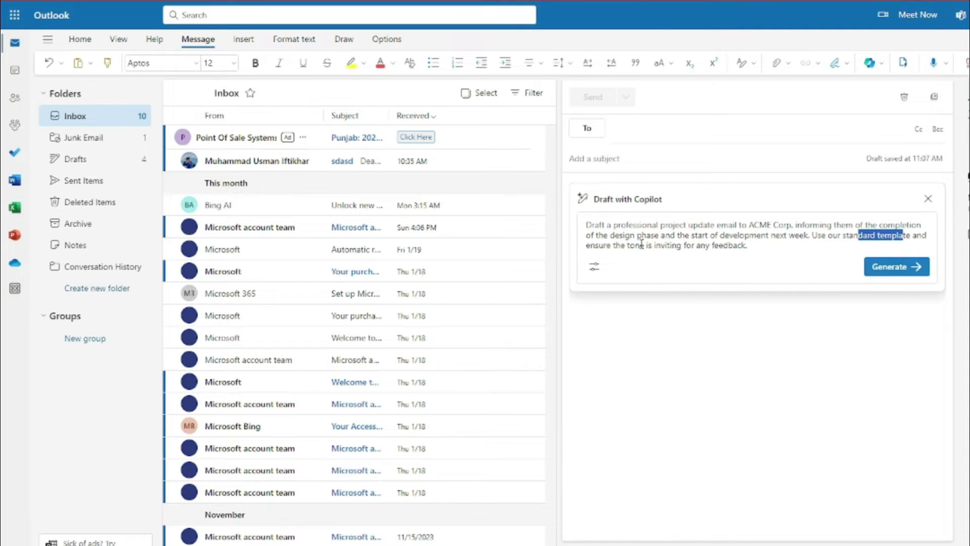
click(763, 249)
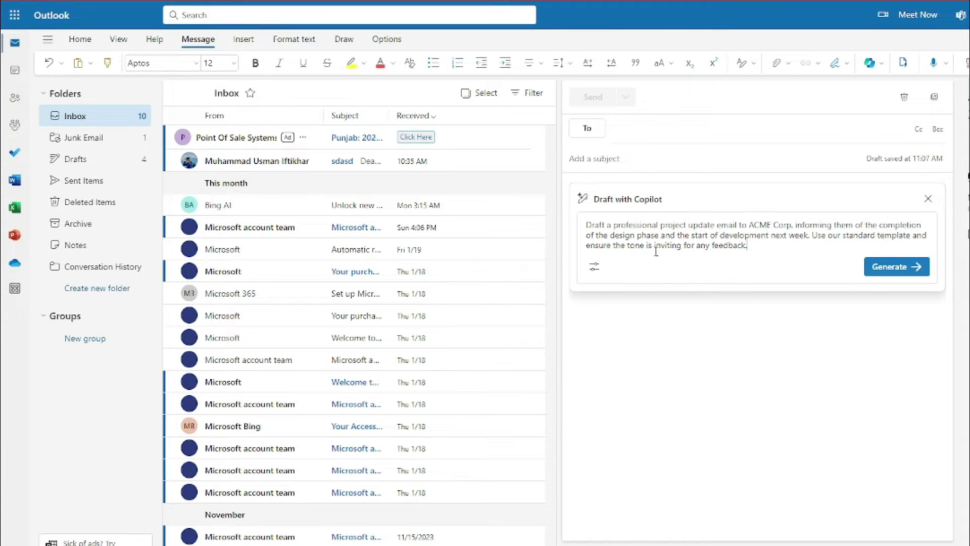
Choose Long length in the Copilot draft options, keeping the Formal tone.
click(593, 272)
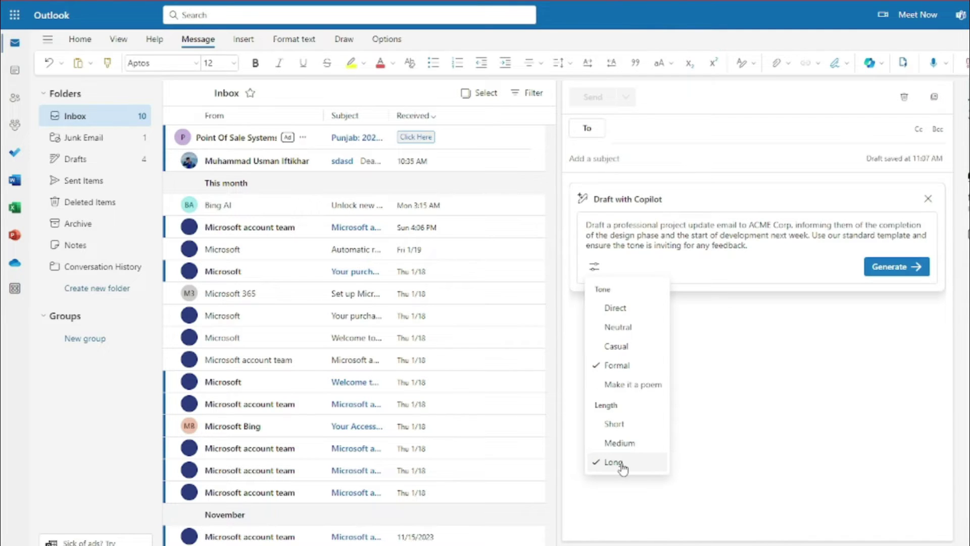
click(847, 384)
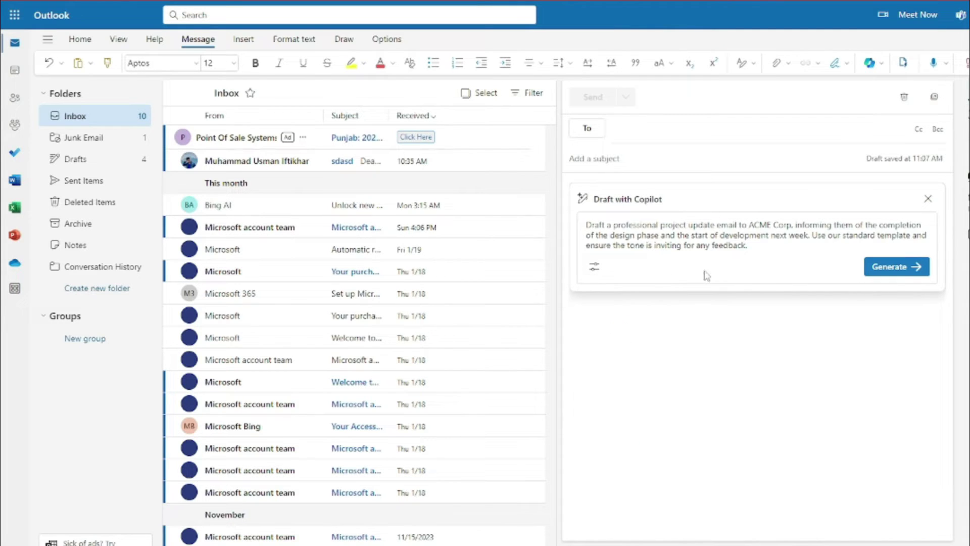
click(892, 271)
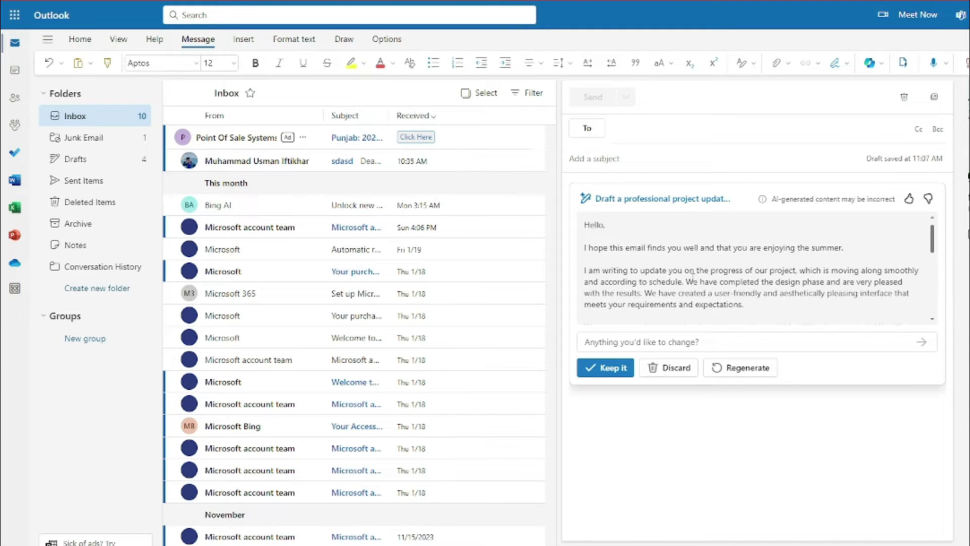
scroll(665, 262, down, 1)
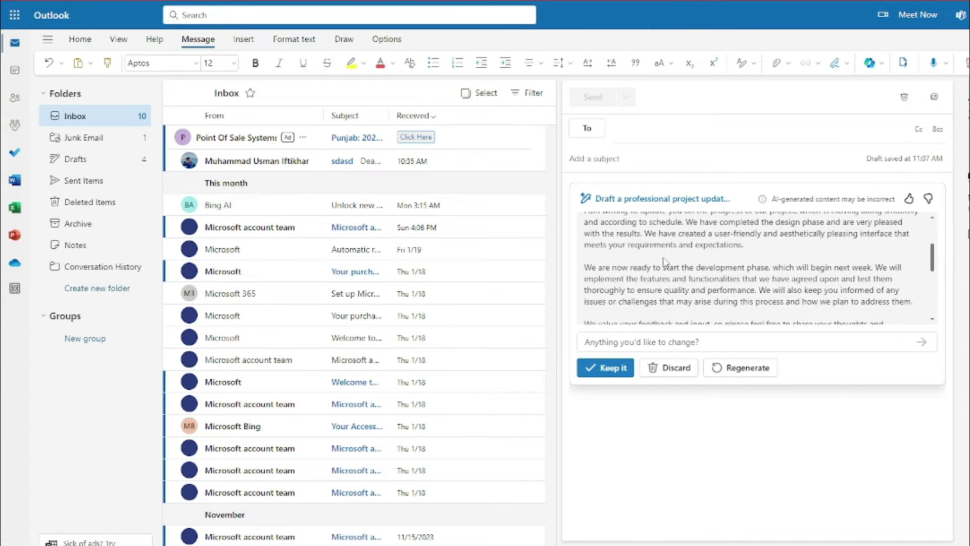
scroll(643, 263, down, 5)
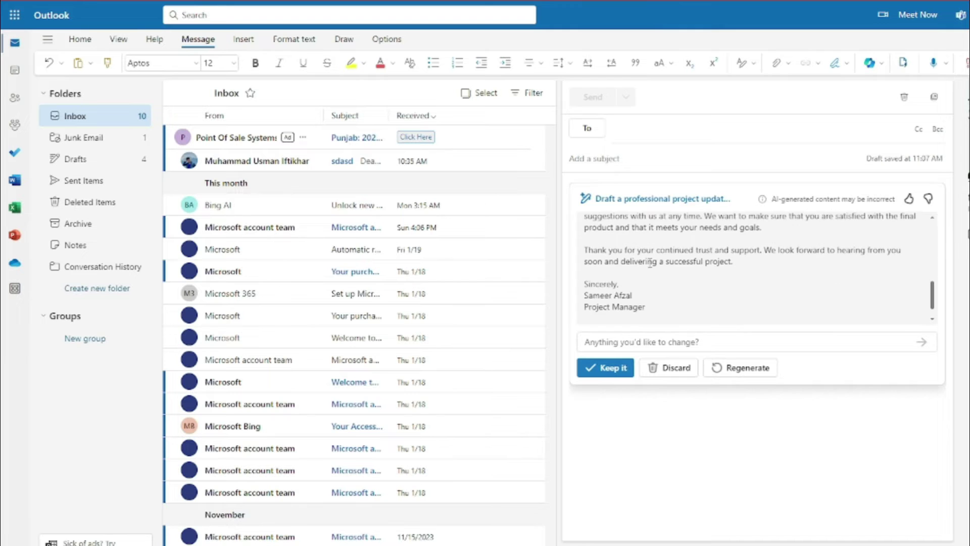
scroll(650, 310, up, 6)
scroll(626, 273, down, 6)
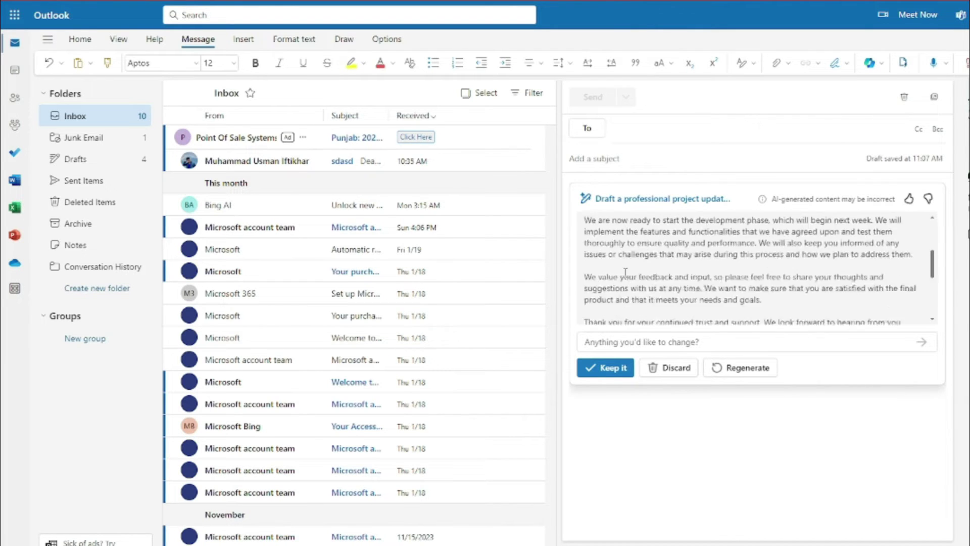
drag(586, 278, 669, 302)
click(639, 299)
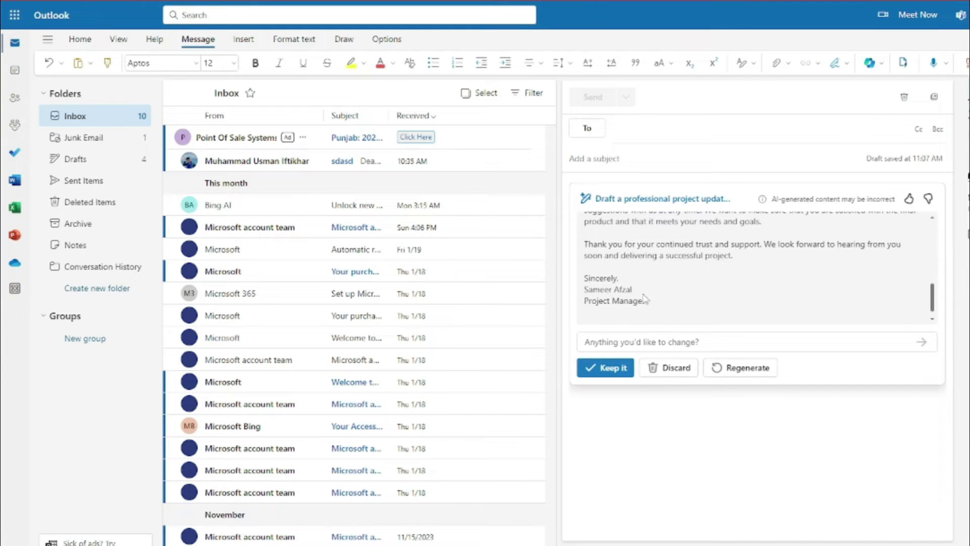
drag(576, 303, 663, 316)
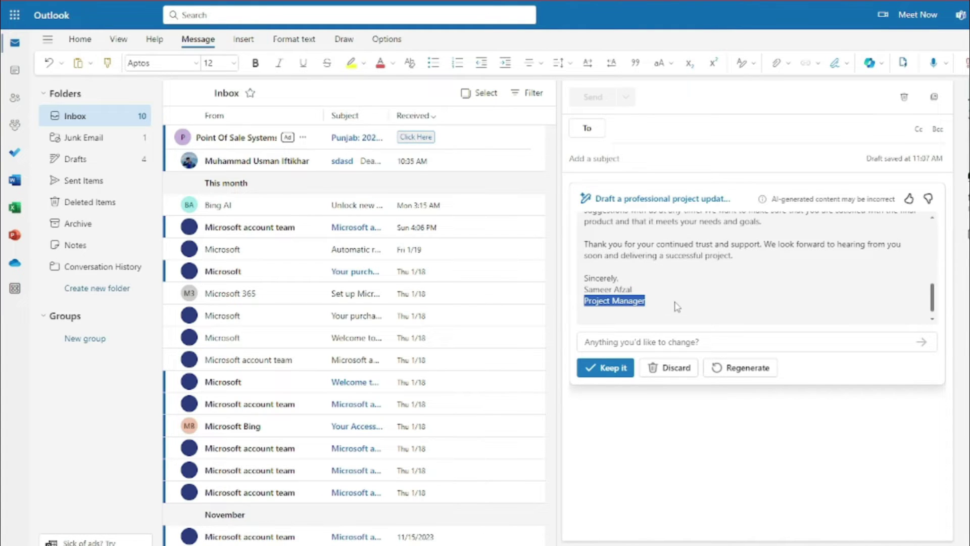
scroll(677, 306, up, 10)
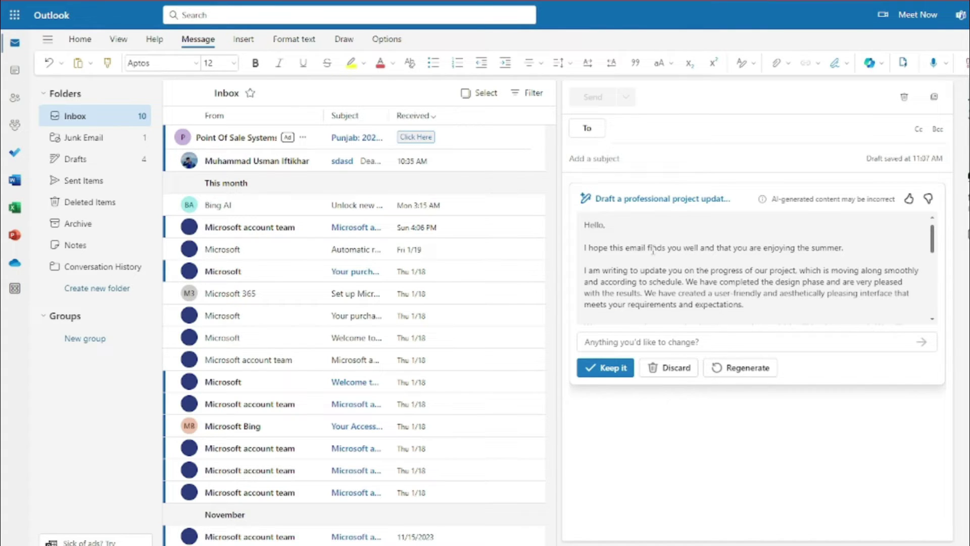
scroll(652, 252, down, 10)
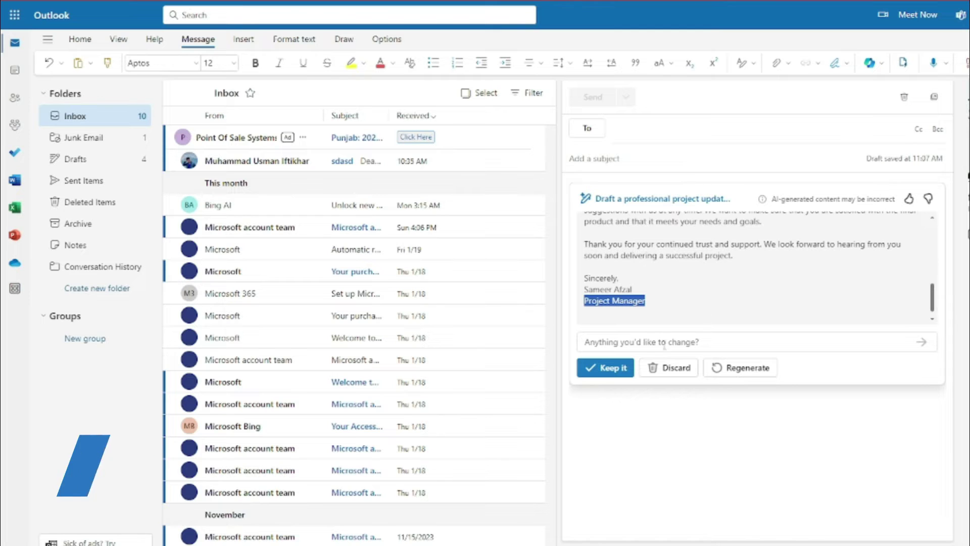
click(723, 345)
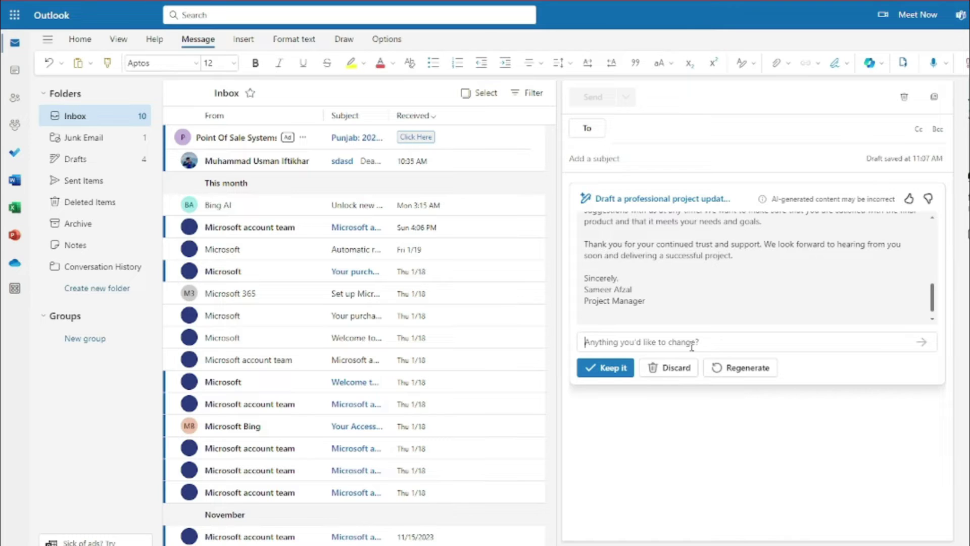
Request an added paragraph on how well the company is performing and submit it.
text(Add another paragraph in this email telling how well the company is performing)
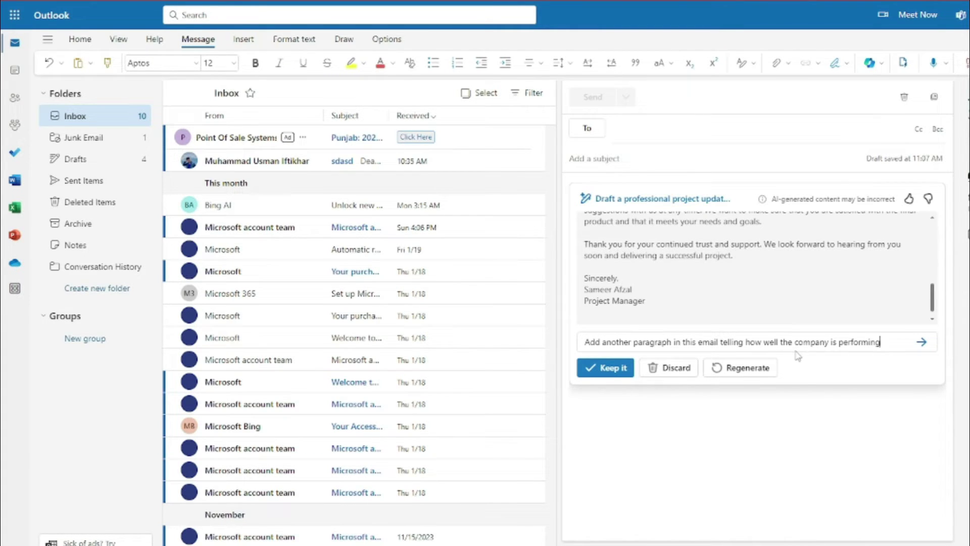
click(922, 345)
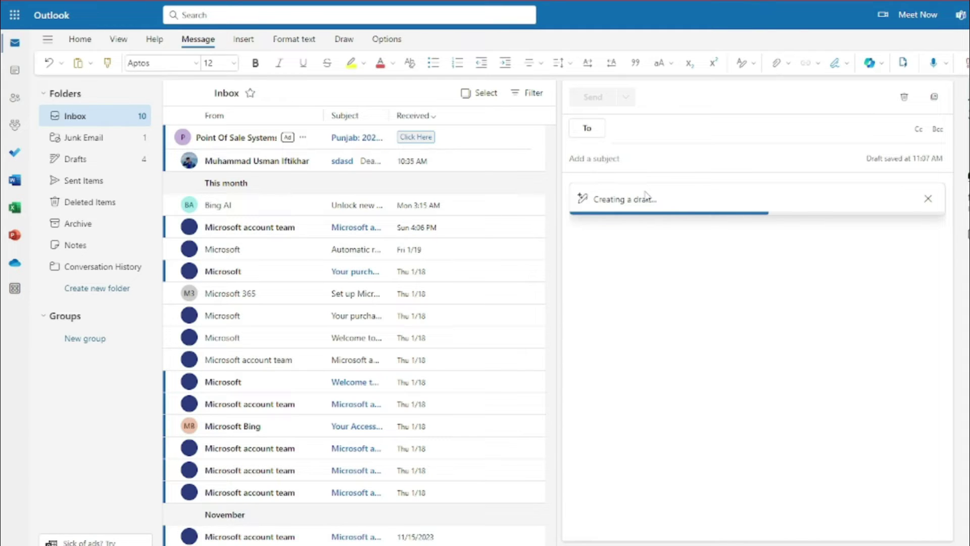
scroll(750, 294, down, 5)
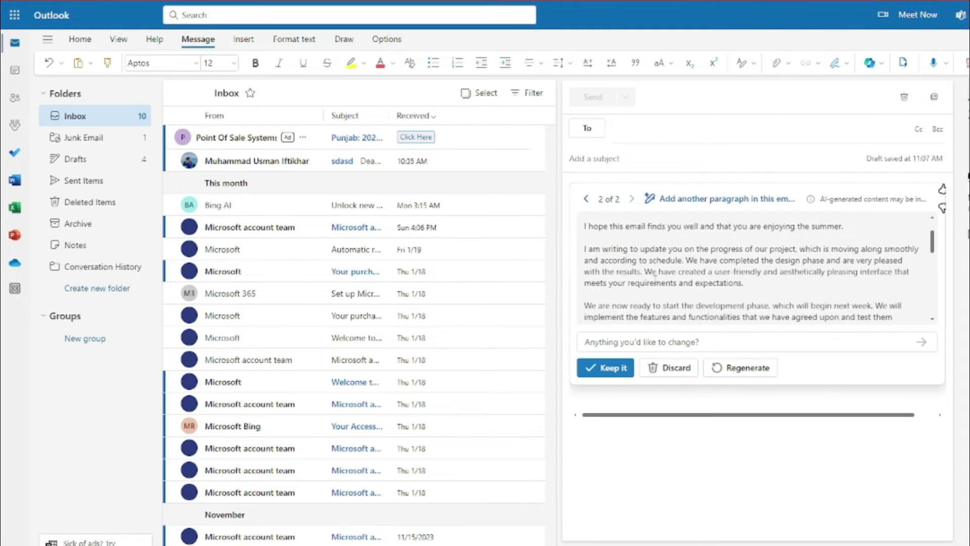
scroll(660, 276, down, 3)
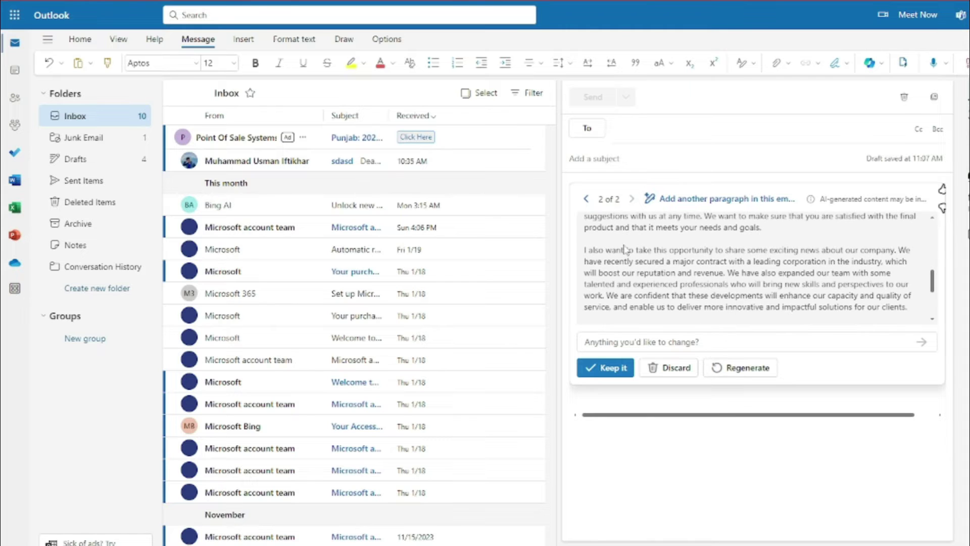
scroll(664, 283, up, 1)
scroll(663, 283, up, 6)
scroll(687, 263, down, 6)
scroll(691, 263, down, 3)
Keep the revised draft, undo it to restore the suggestion, then request a regenerated version.
click(612, 374)
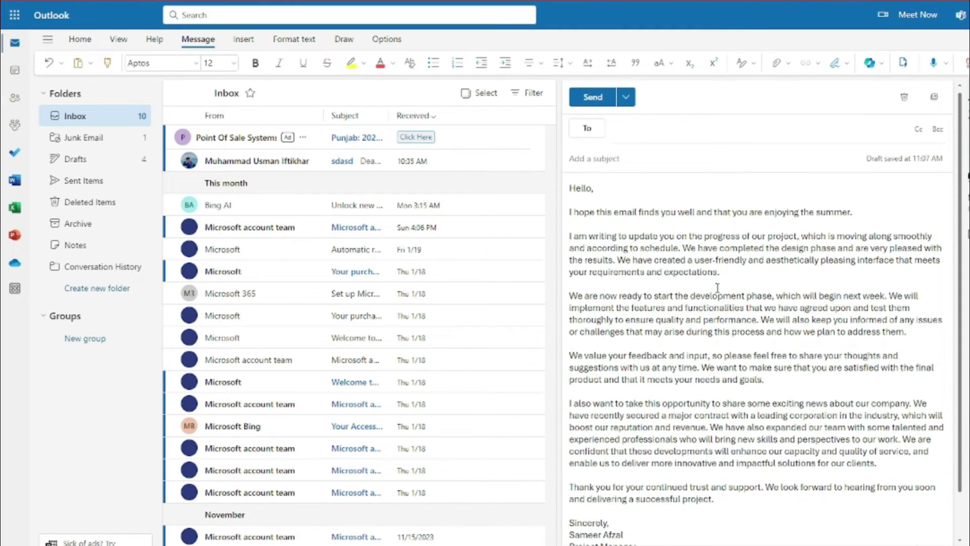
key(ctrl+z)
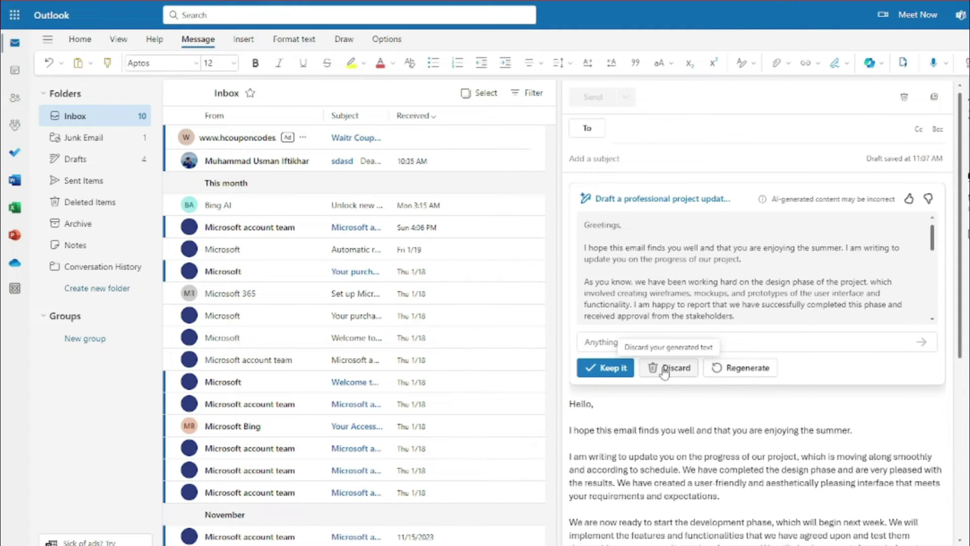
click(723, 368)
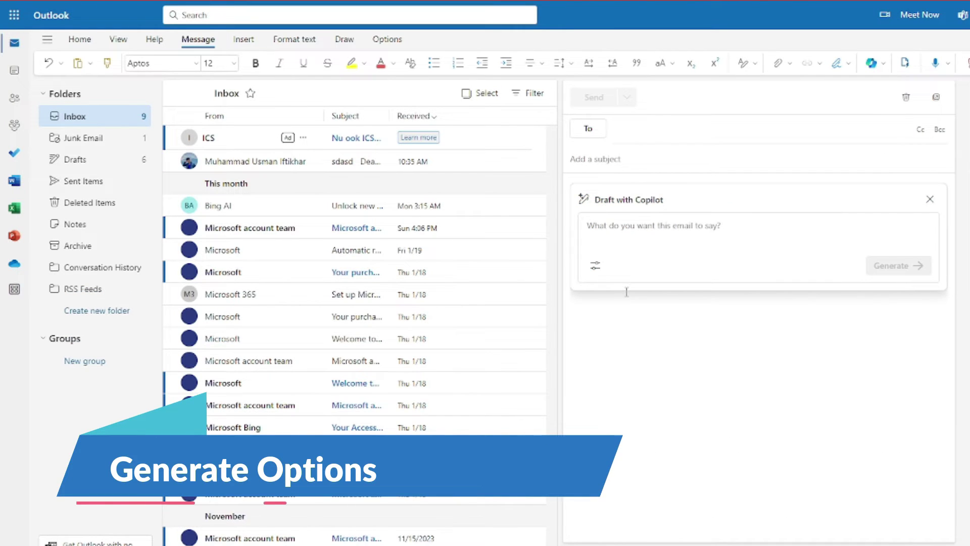
click(595, 266)
click(595, 266)
click(594, 266)
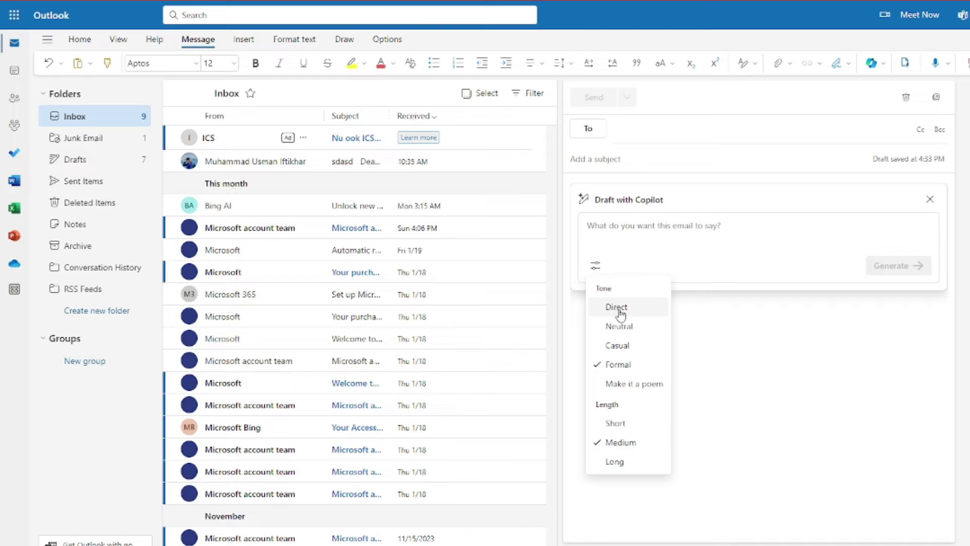
click(718, 229)
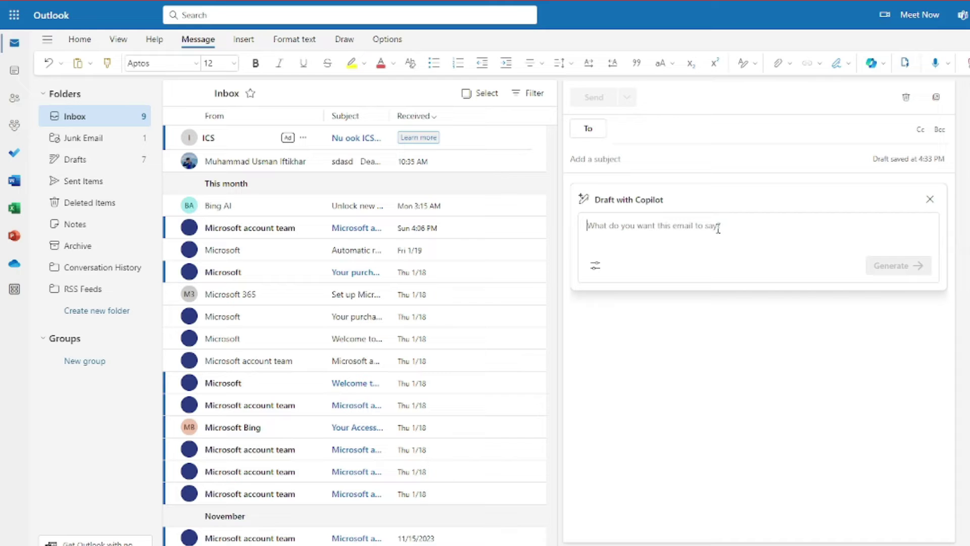
Paste the prompt asking for a team email about the new remote work policy.
text(Compose an email to the team regarding the new remote work policy, using the key points from the HR document. The email should clearly outline the changes and be informative.)
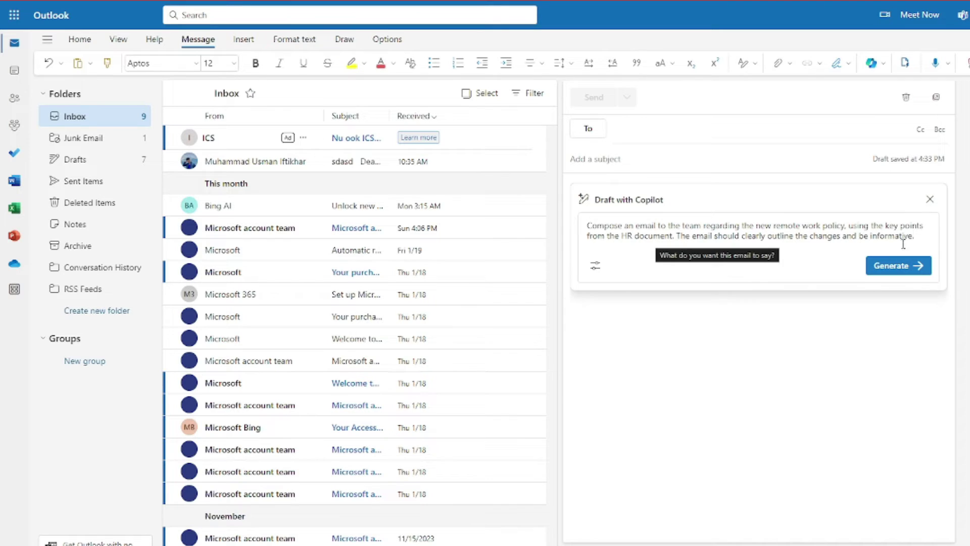
drag(914, 237, 586, 226)
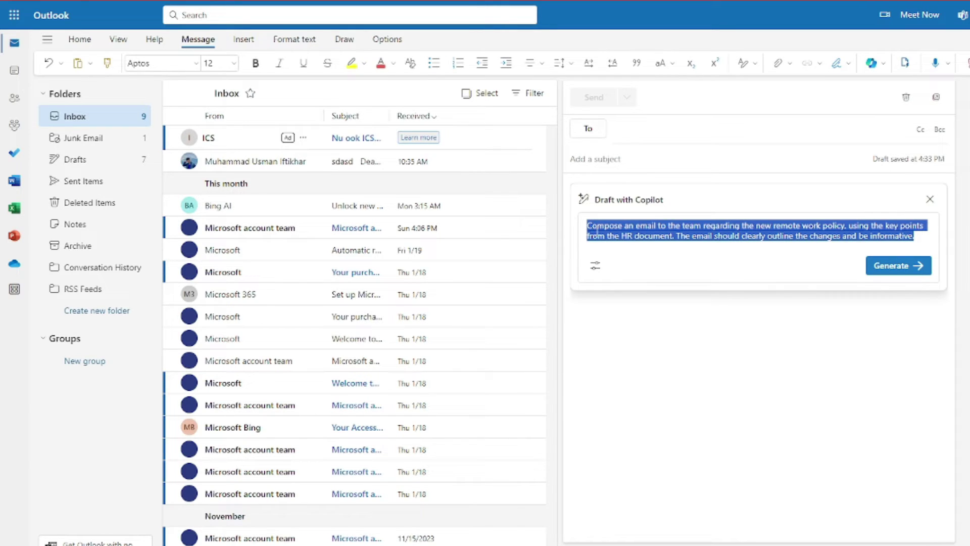
click(655, 235)
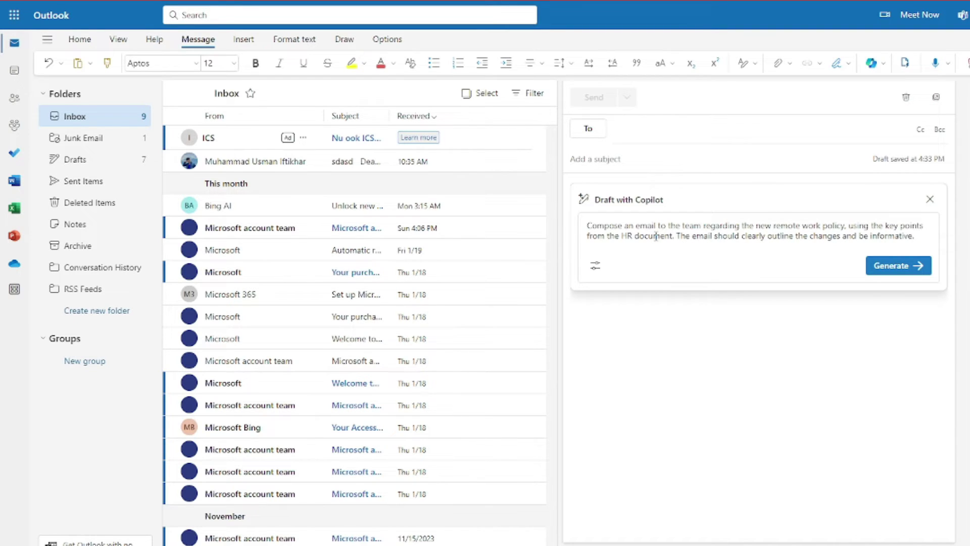
Set the Copilot draft tone to Direct and length to Short.
click(595, 265)
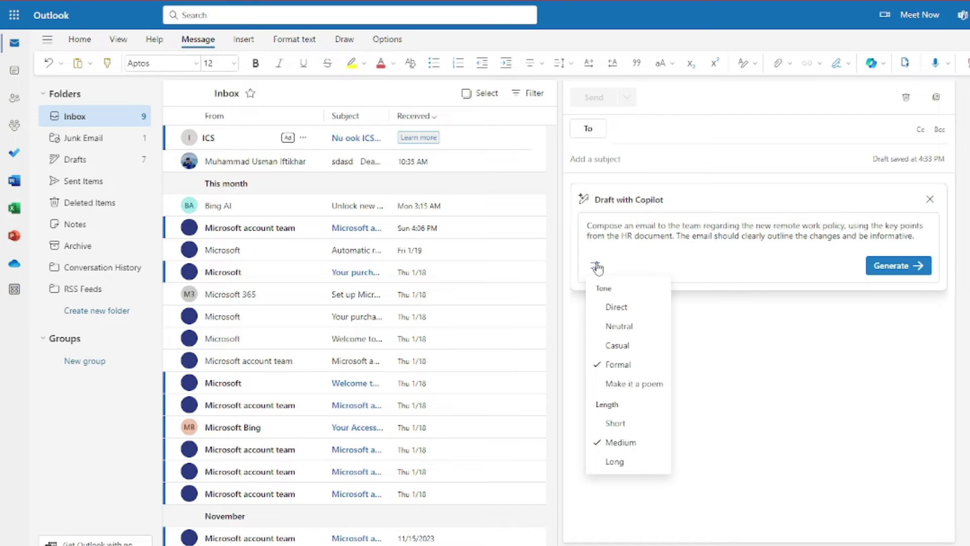
click(607, 310)
click(617, 426)
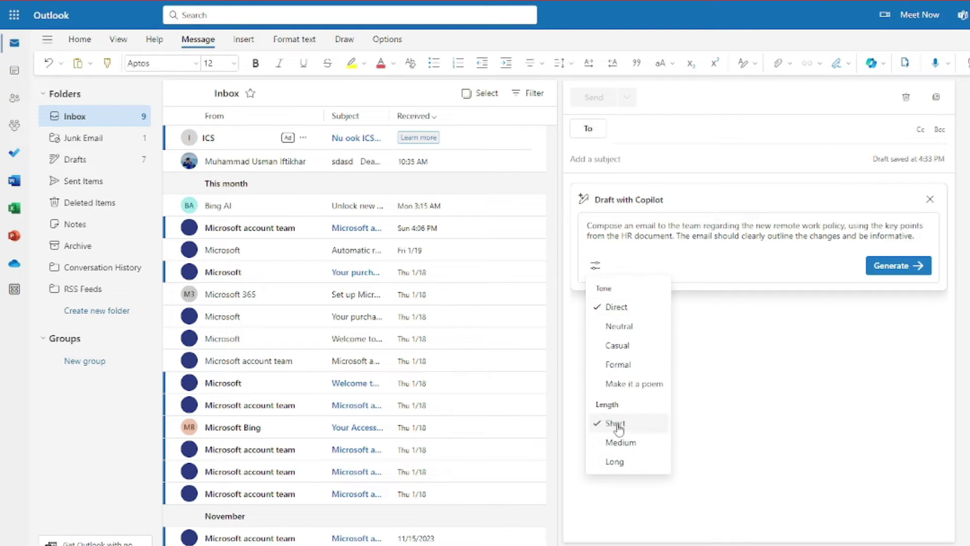
Generate the short, direct remote work policy draft and scroll through the result.
click(890, 268)
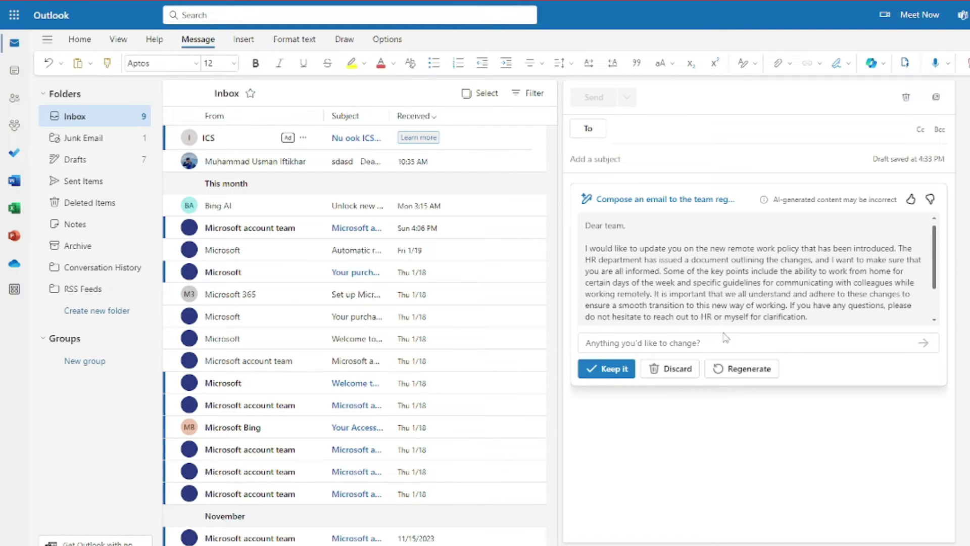
scroll(847, 276, down, 1)
scroll(846, 277, down, 1)
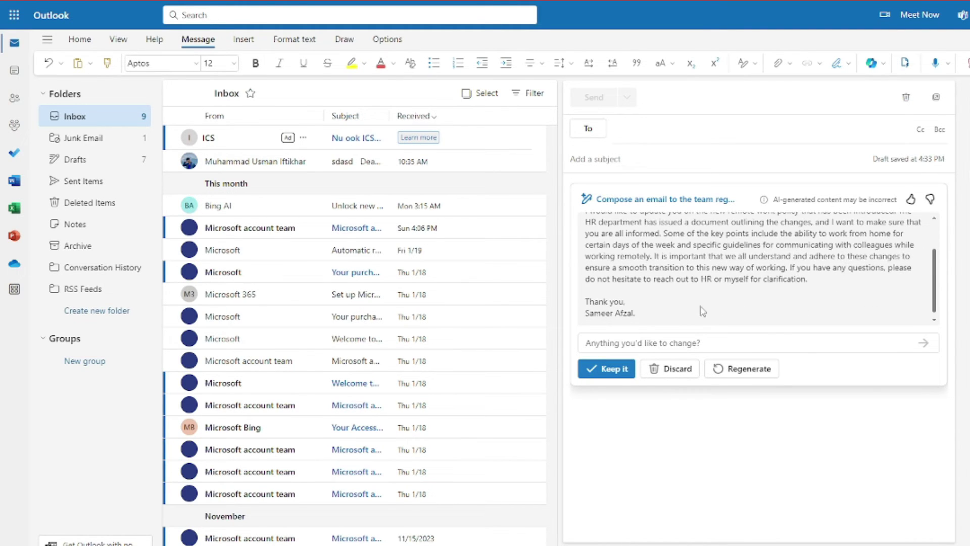
scroll(717, 273, up, 3)
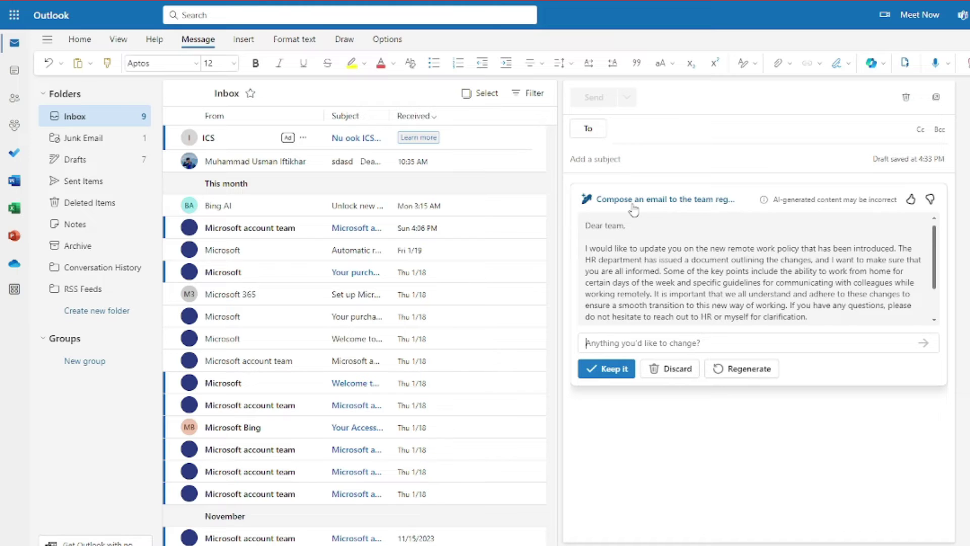
Rewrite the remote work policy email with Casual tone and Medium length.
click(632, 207)
click(601, 268)
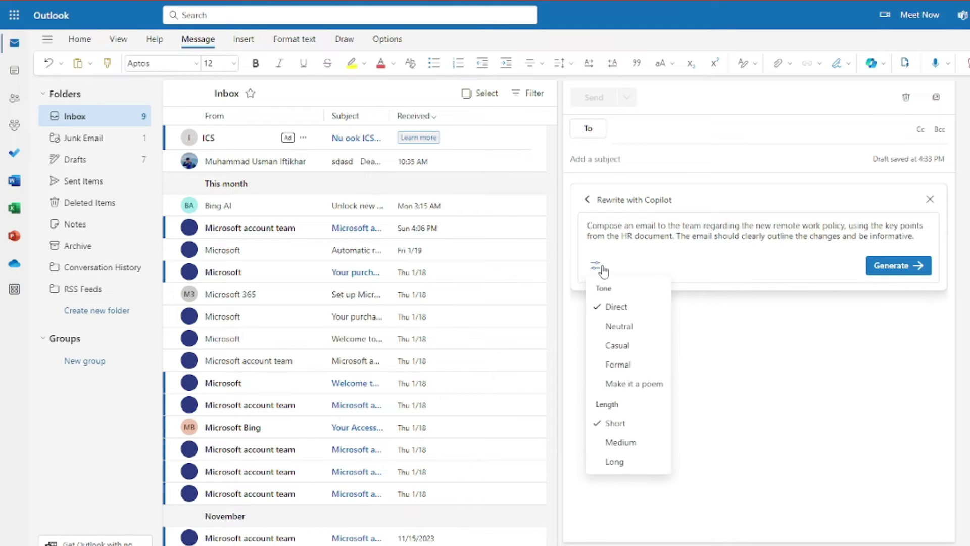
click(621, 347)
click(620, 442)
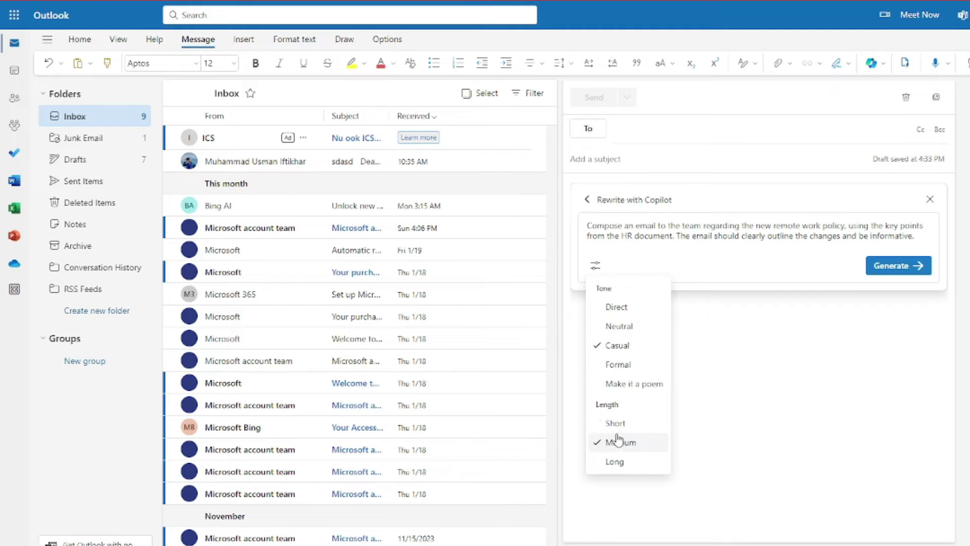
click(893, 265)
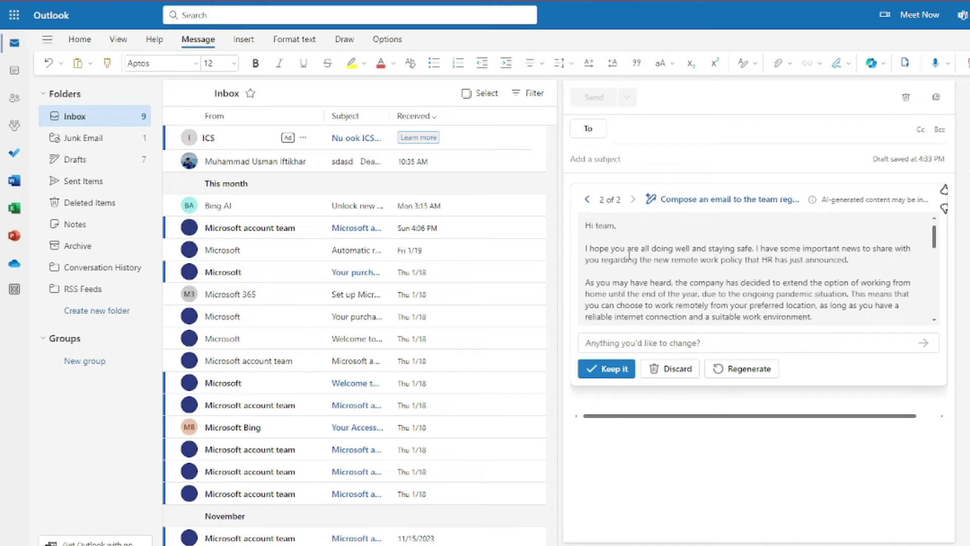
Compare remote work policy drafts 1 of 2 and 2 of 2, ending on the second draft.
click(589, 200)
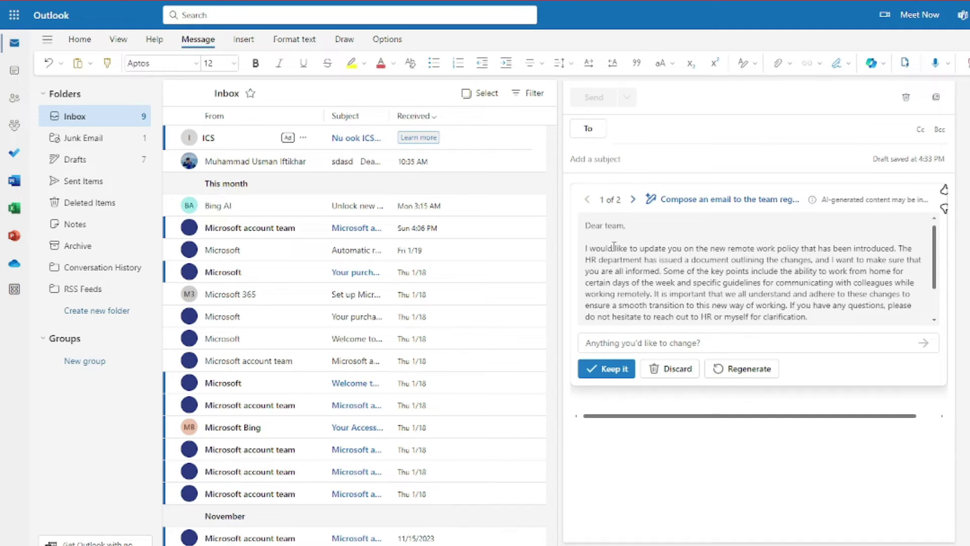
drag(597, 247, 797, 305)
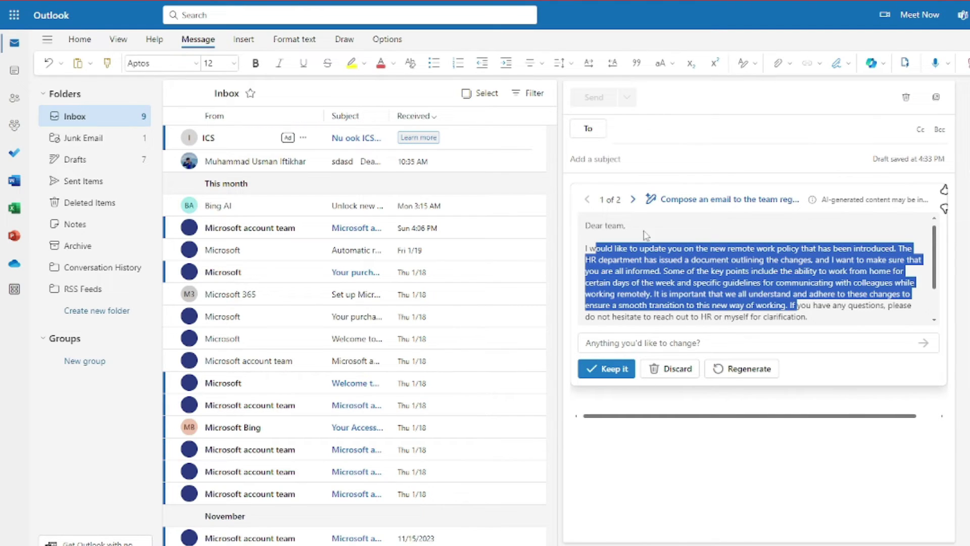
click(631, 201)
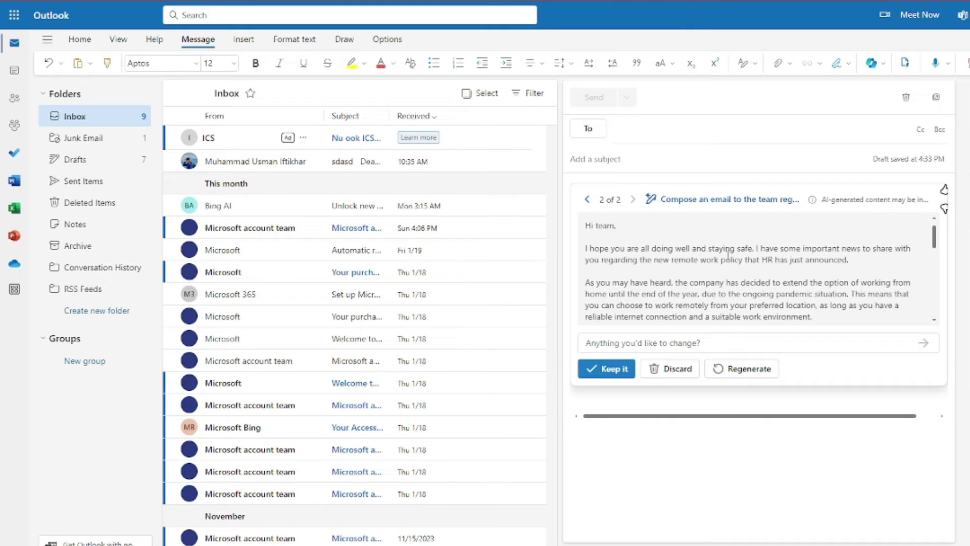
scroll(686, 252, down, 10)
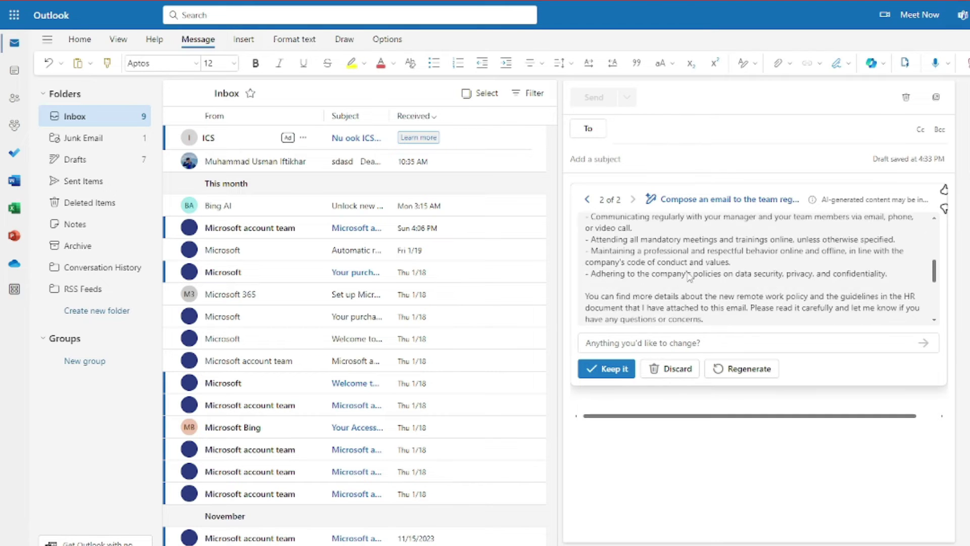
scroll(688, 268, up, 10)
scroll(688, 276, down, 10)
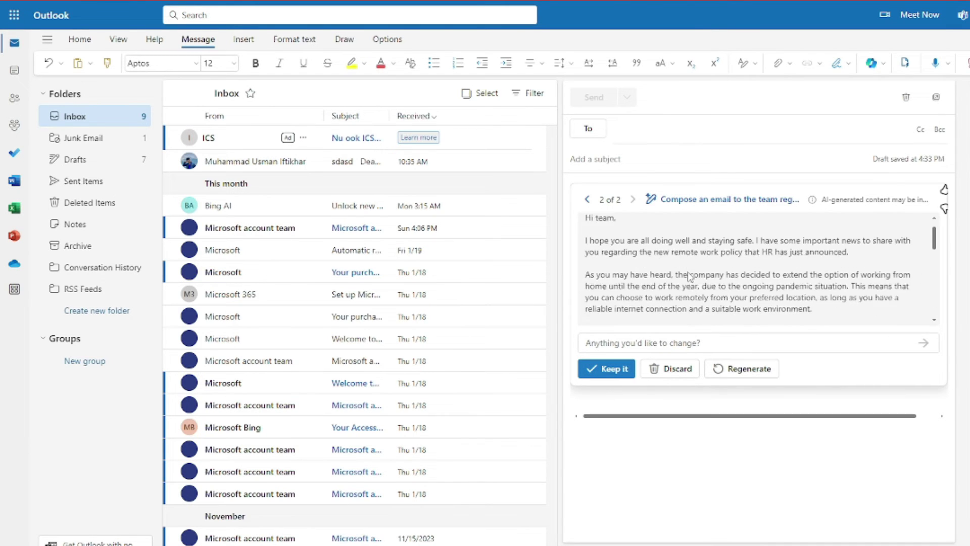
click(587, 199)
scroll(724, 274, up, 5)
scroll(724, 275, down, 5)
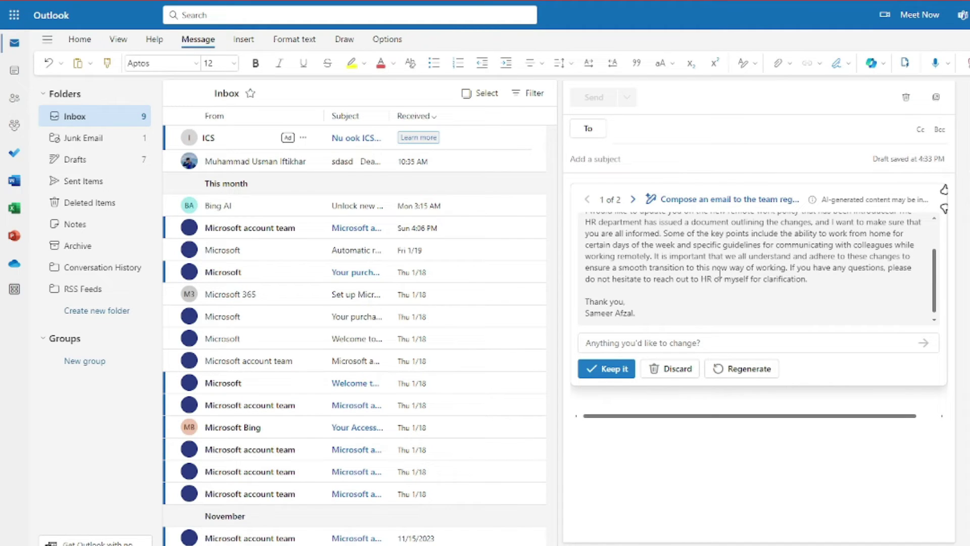
click(632, 200)
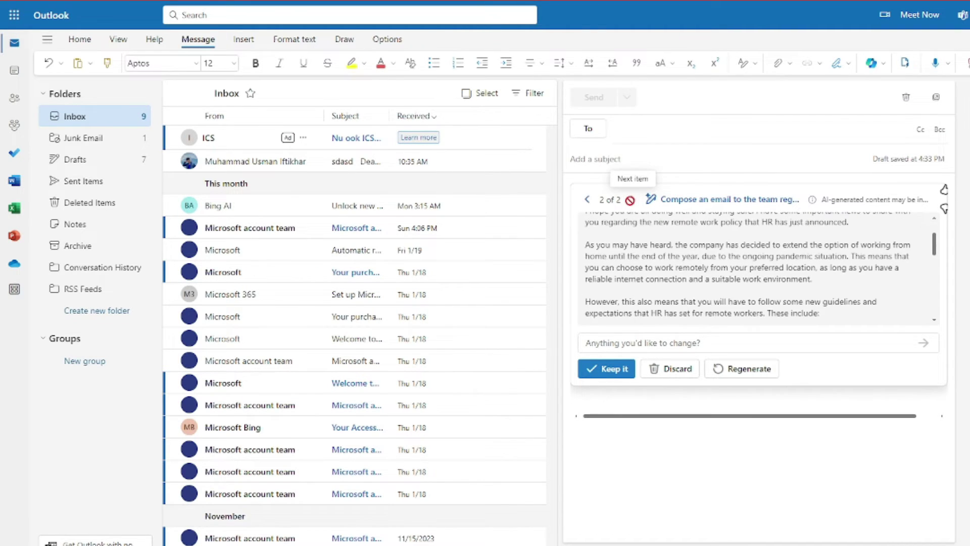
Regenerate the remote work policy email with Tone Formal and Length Long.
click(669, 199)
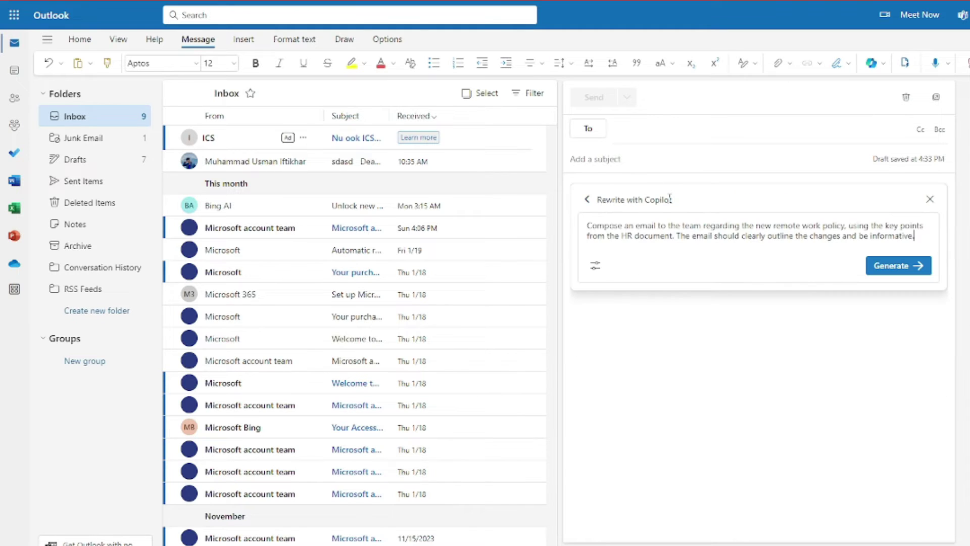
click(595, 265)
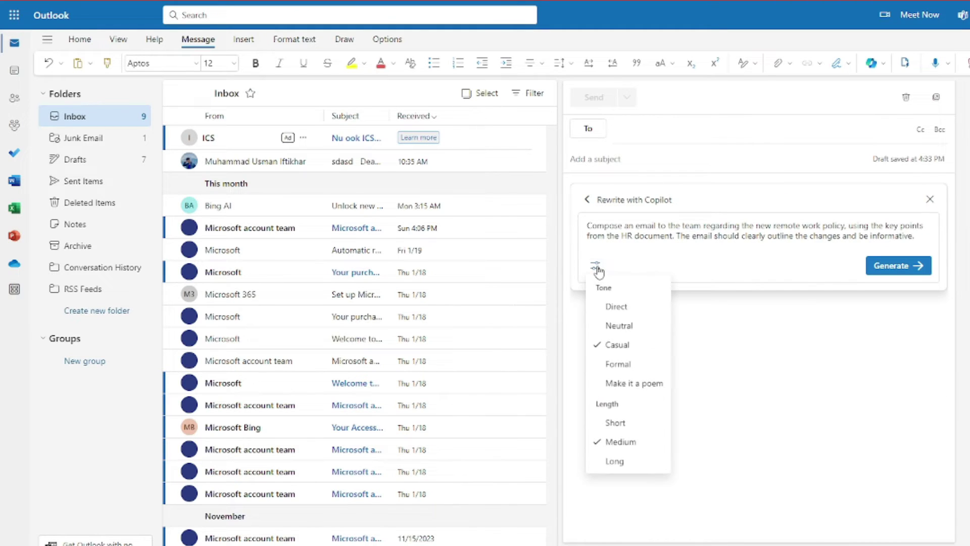
click(619, 364)
click(616, 461)
click(882, 265)
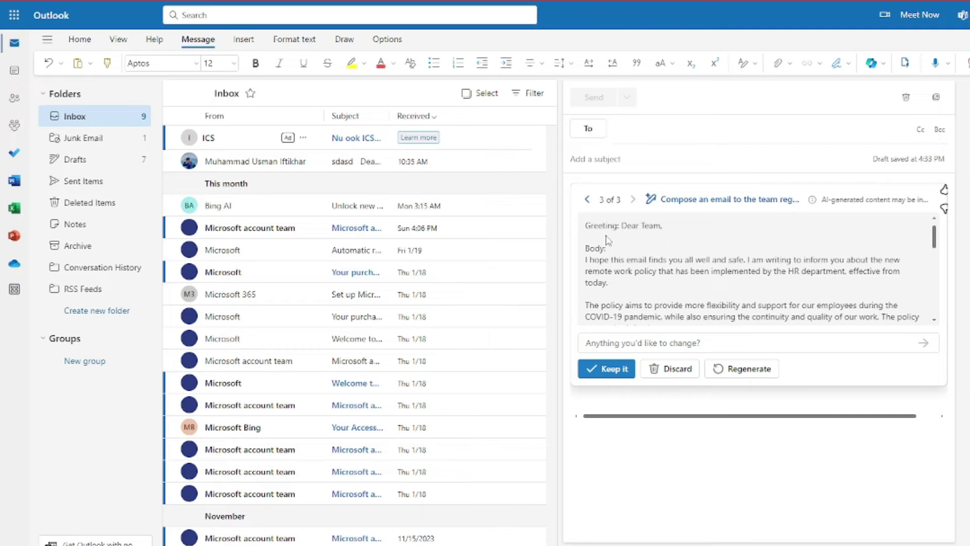
Read through formal draft 3 of 3, covering eligibility, health and wellness, and the sign-off.
scroll(610, 256, down, 2)
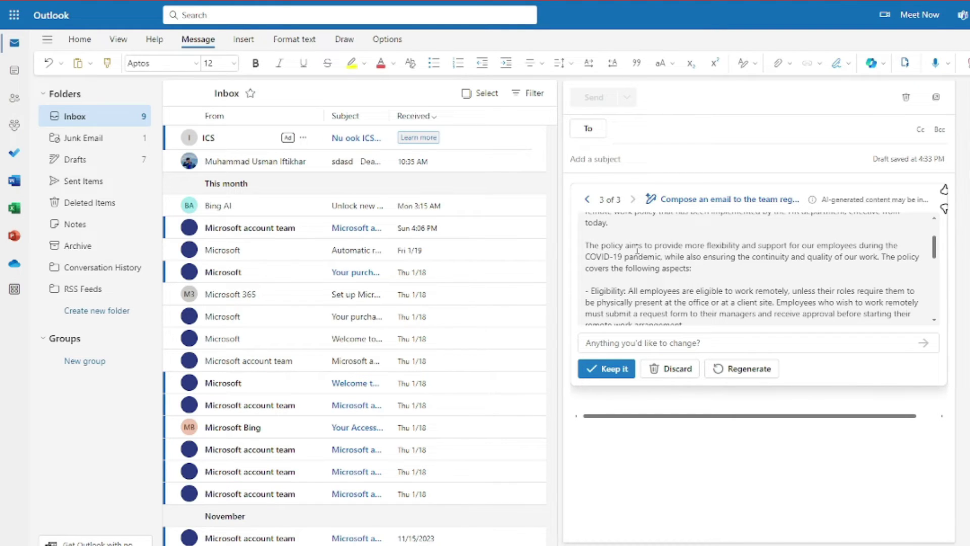
scroll(637, 250, down, 2)
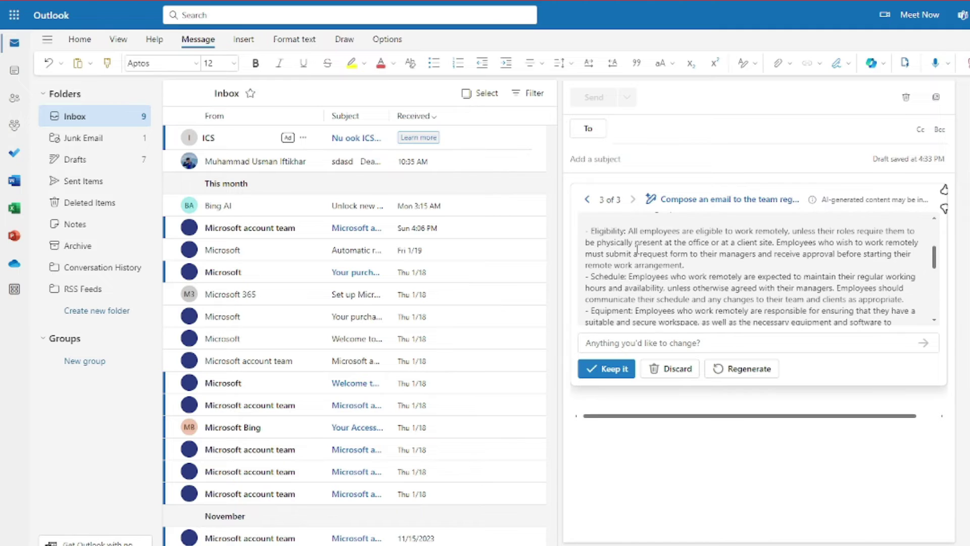
scroll(599, 230, down, 2)
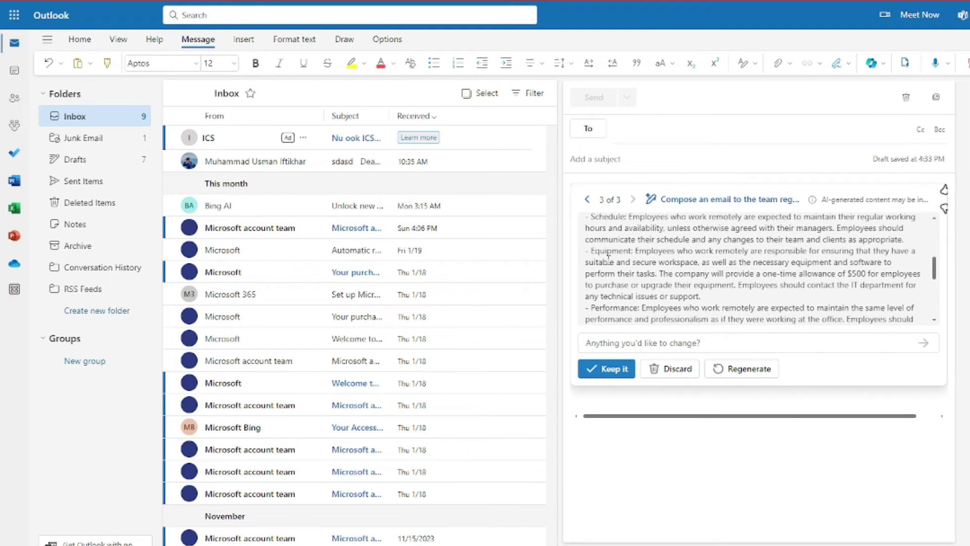
scroll(615, 302, down, 4)
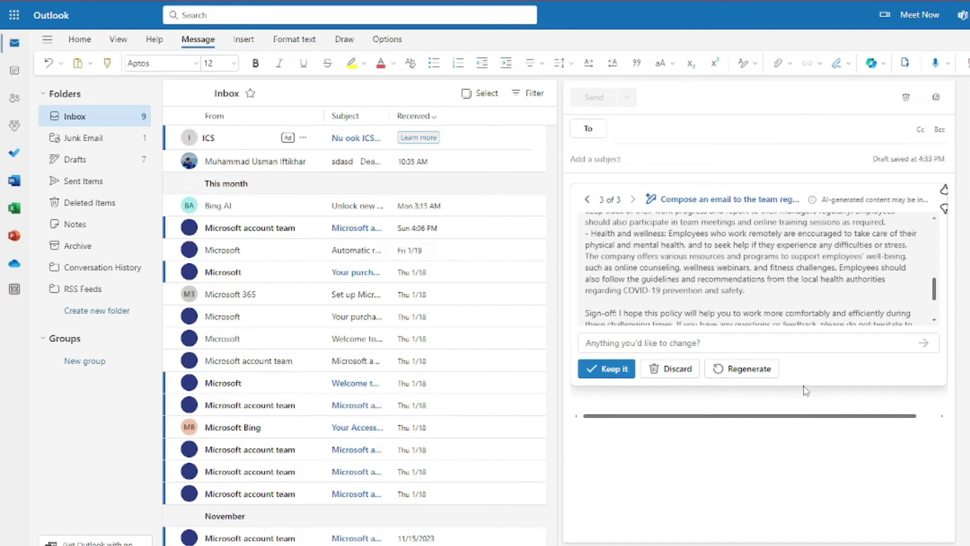
scroll(691, 290, down, 3)
scroll(698, 291, up, 10)
scroll(707, 292, down, 10)
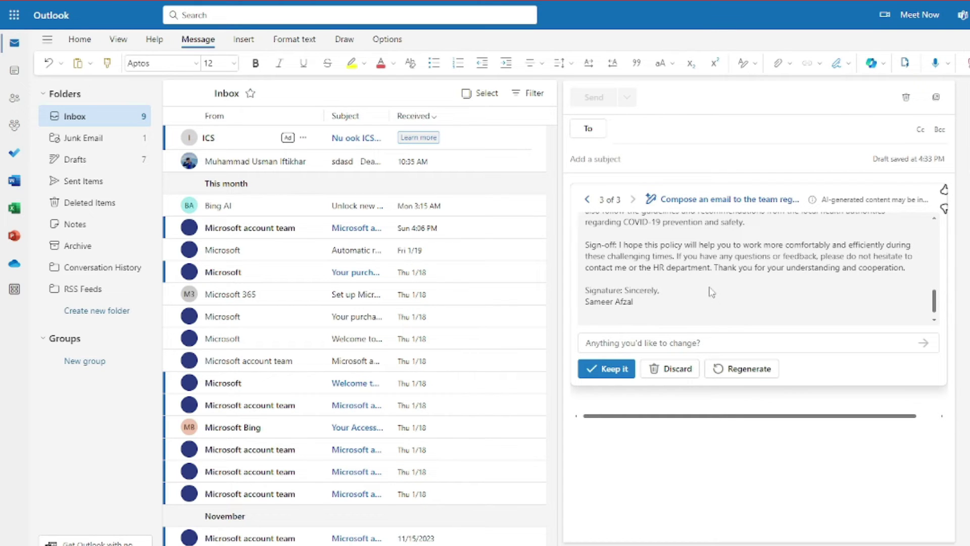
scroll(712, 292, up, 10)
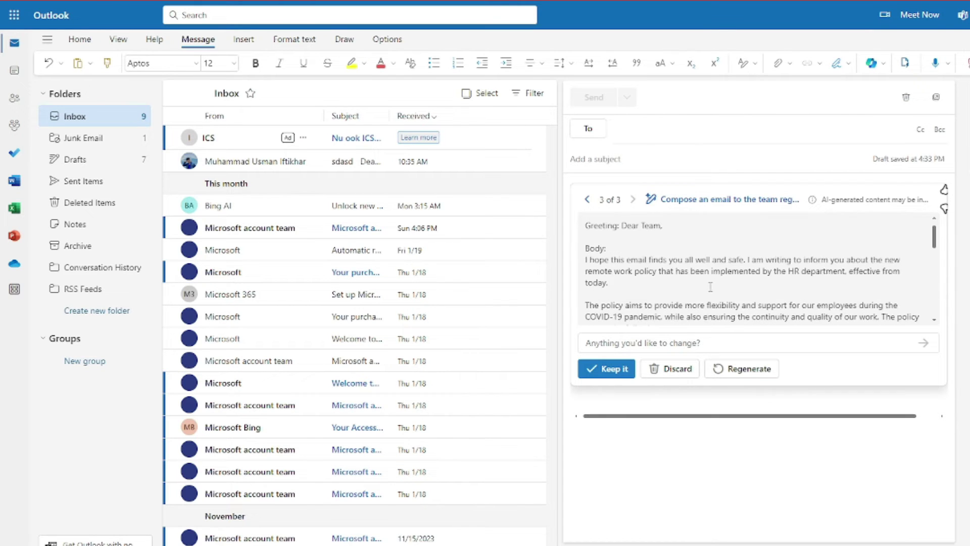
Review drafts 2 and 1, then return to draft 2 and reopen the prompt.
click(587, 199)
scroll(643, 246, down, 5)
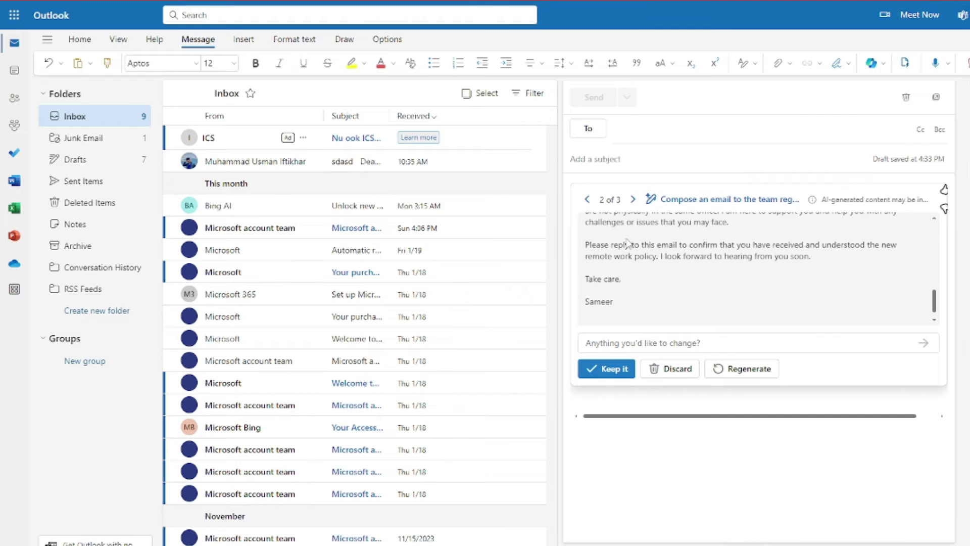
click(587, 200)
scroll(655, 270, up, 5)
scroll(654, 271, down, 5)
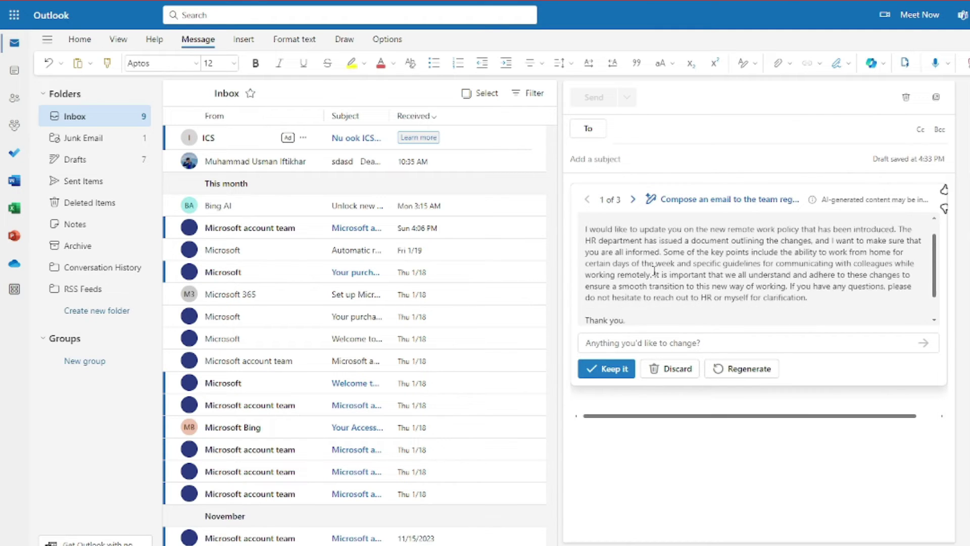
scroll(654, 272, up, 5)
click(633, 199)
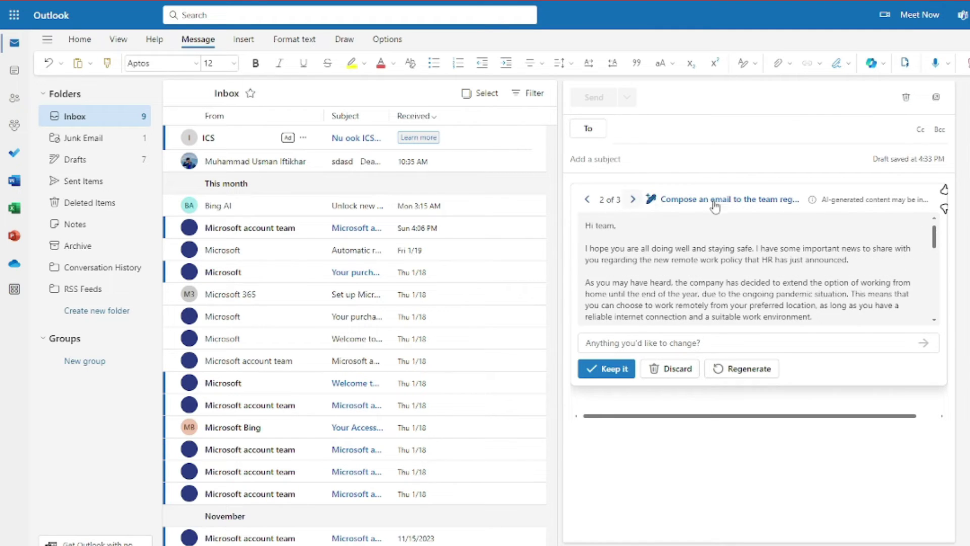
click(679, 200)
Regenerate the remote work policy email with the Make it a poem tone and read draft 4 of 4.
click(595, 266)
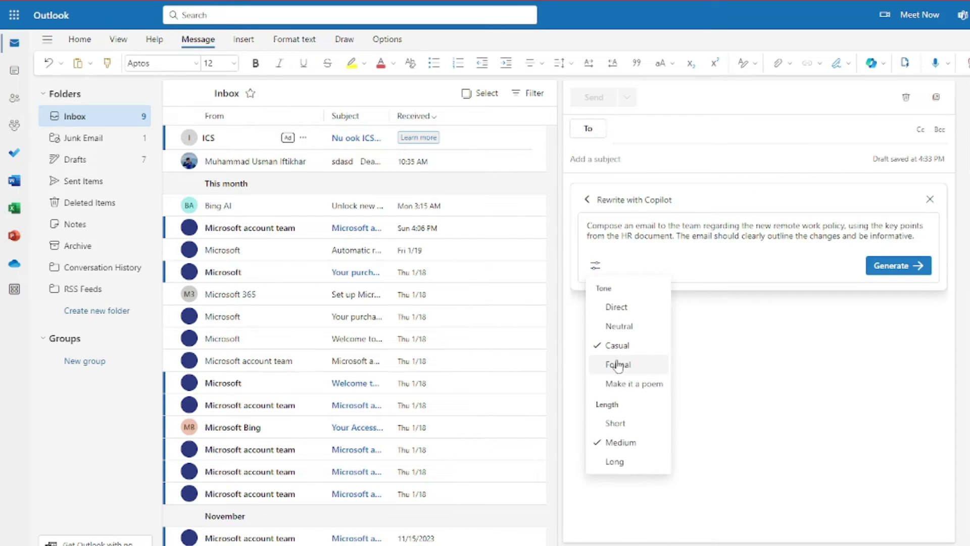
click(634, 384)
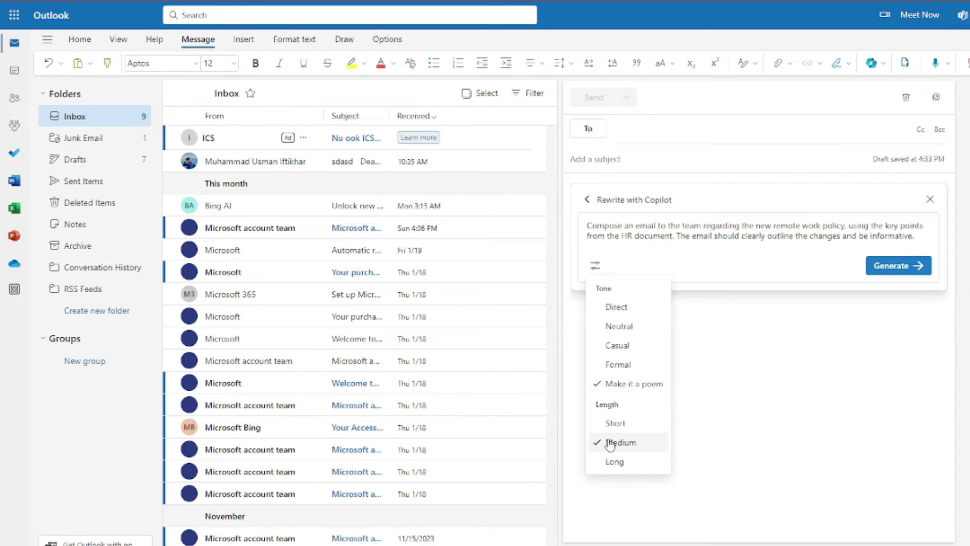
click(895, 267)
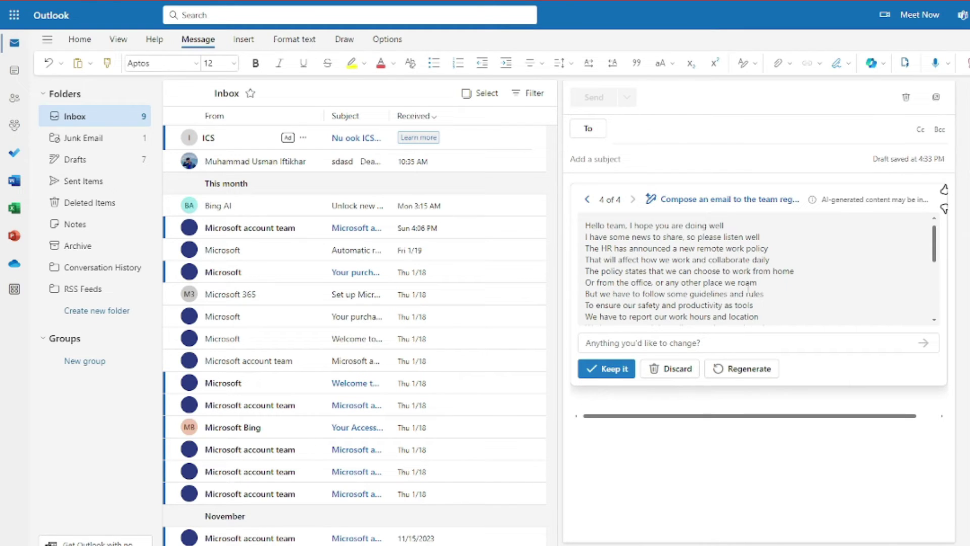
scroll(704, 282, down, 5)
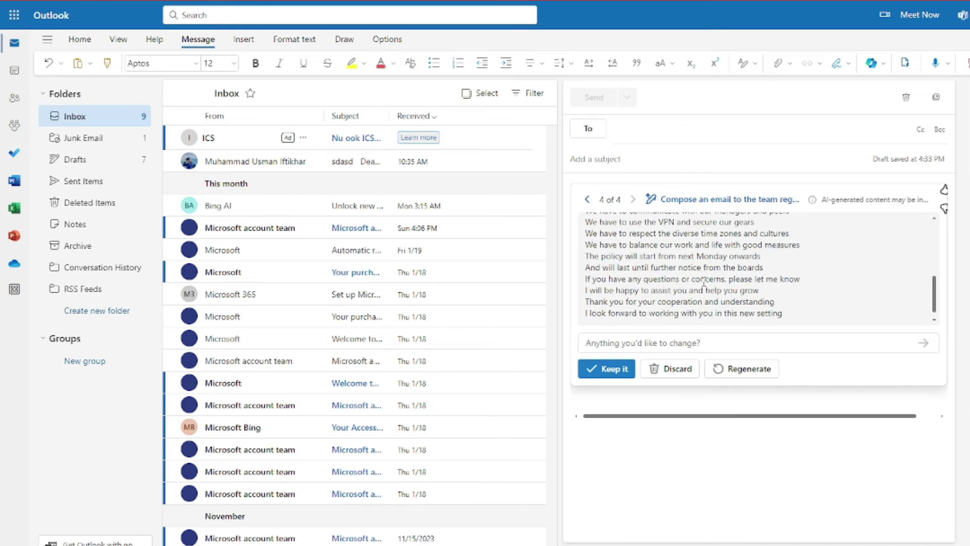
scroll(704, 282, up, 5)
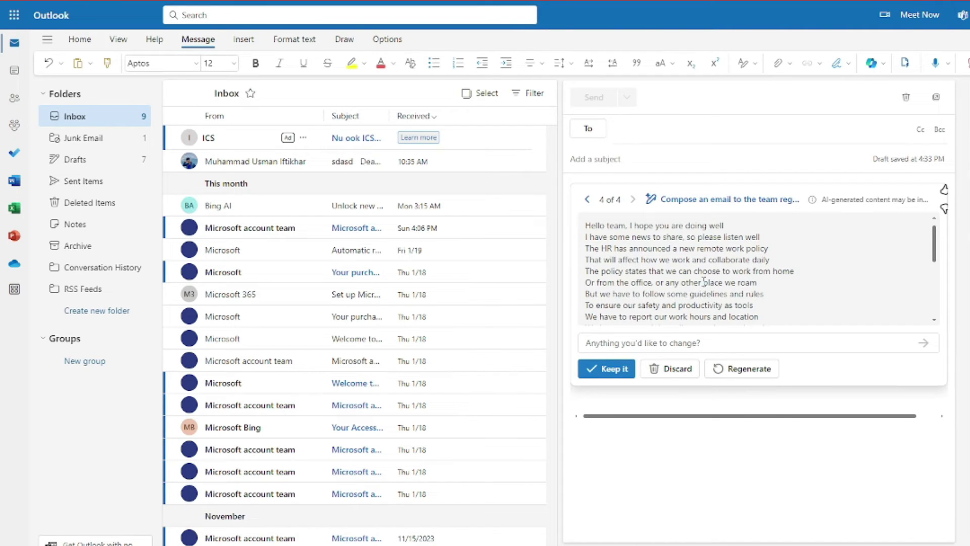
scroll(650, 242, down, 5)
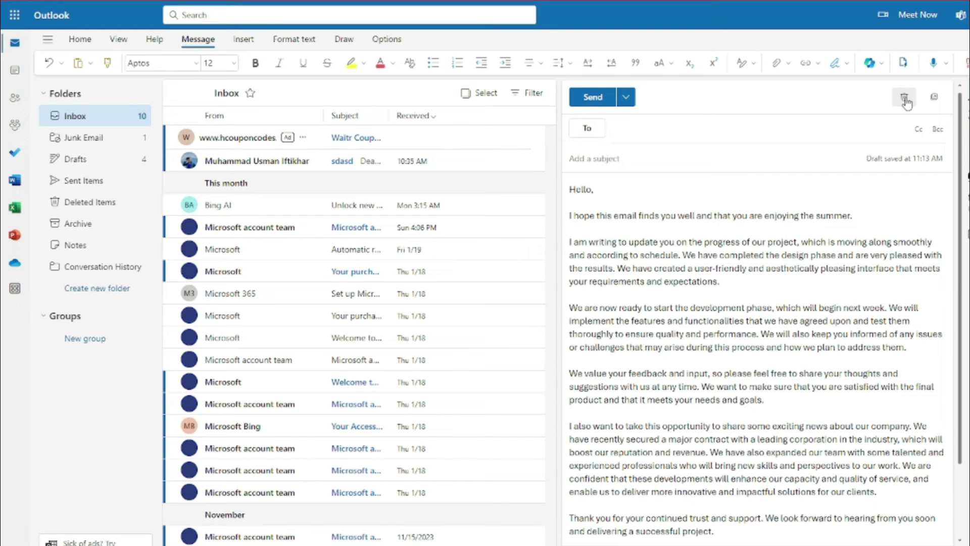
Discard the current draft and open the sdasd sick-leave email in the Inbox.
click(904, 98)
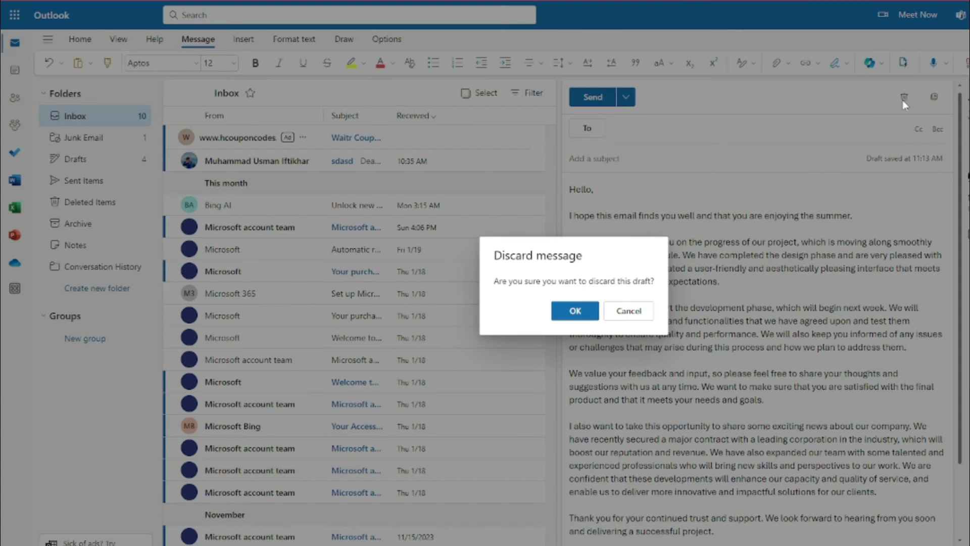
click(574, 311)
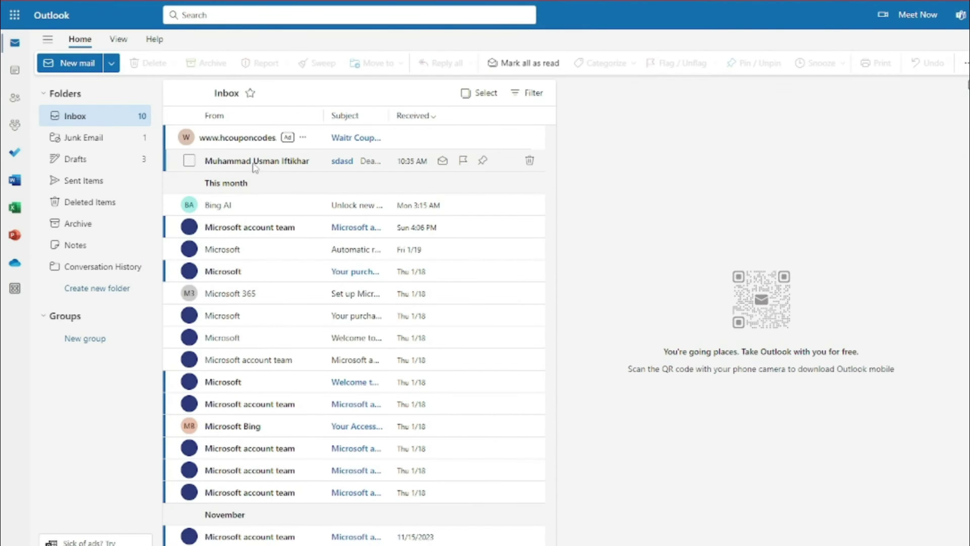
click(256, 162)
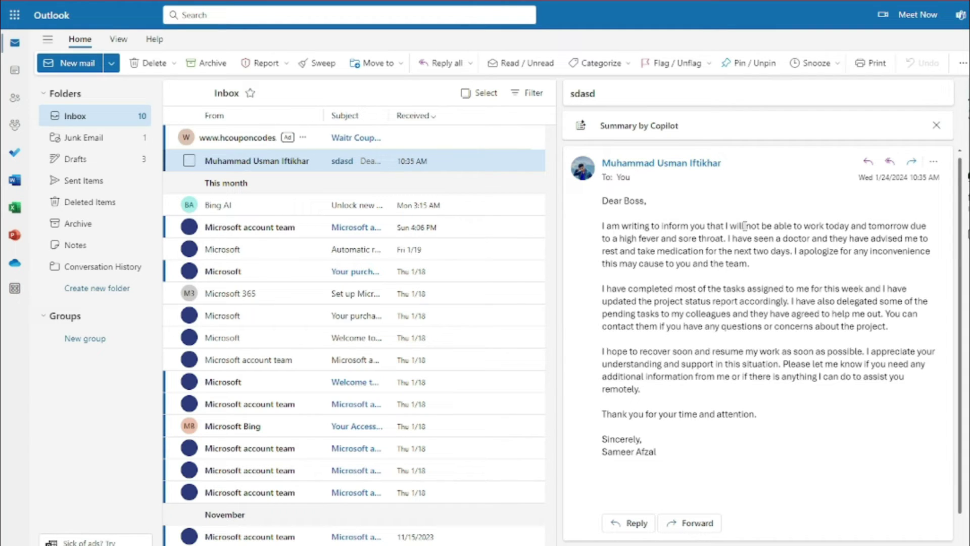
Get Copilot's summary of the sdasd email and copy the summary text.
click(644, 132)
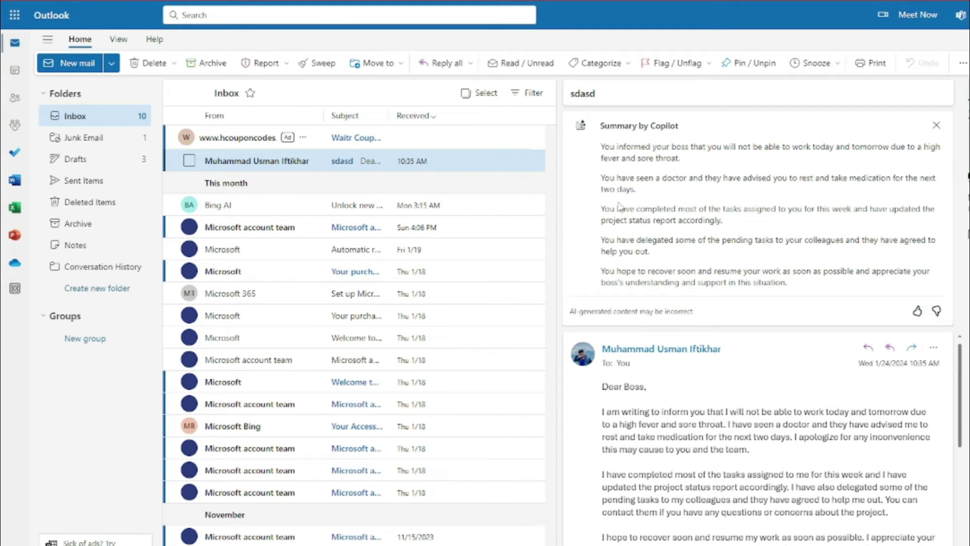
drag(602, 147, 815, 305)
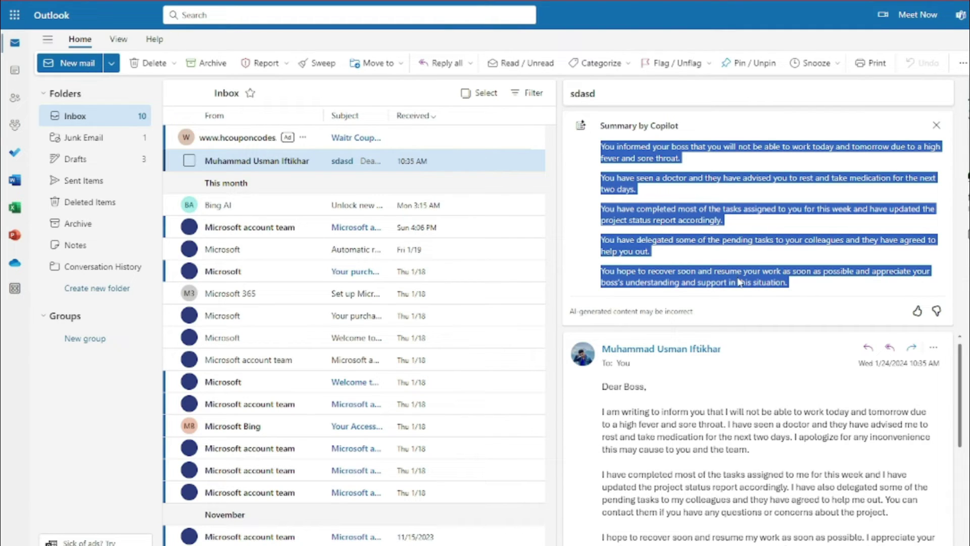
right_click(712, 308)
click(703, 397)
scroll(757, 368, down, 10)
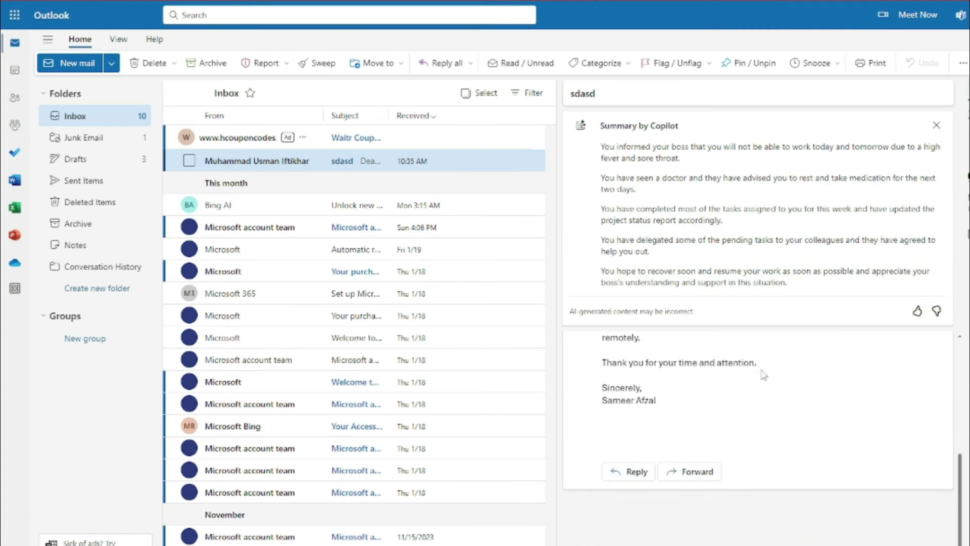
scroll(771, 394, up, 2)
scroll(775, 395, down, 2)
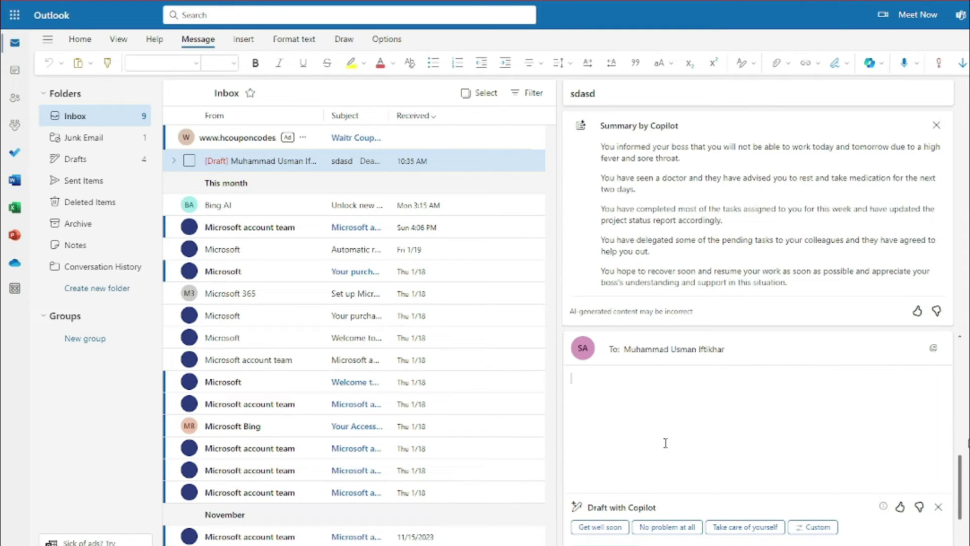
Generate Copilot's 'Get well soon' reply, then discard that generated draft.
click(603, 527)
click(596, 528)
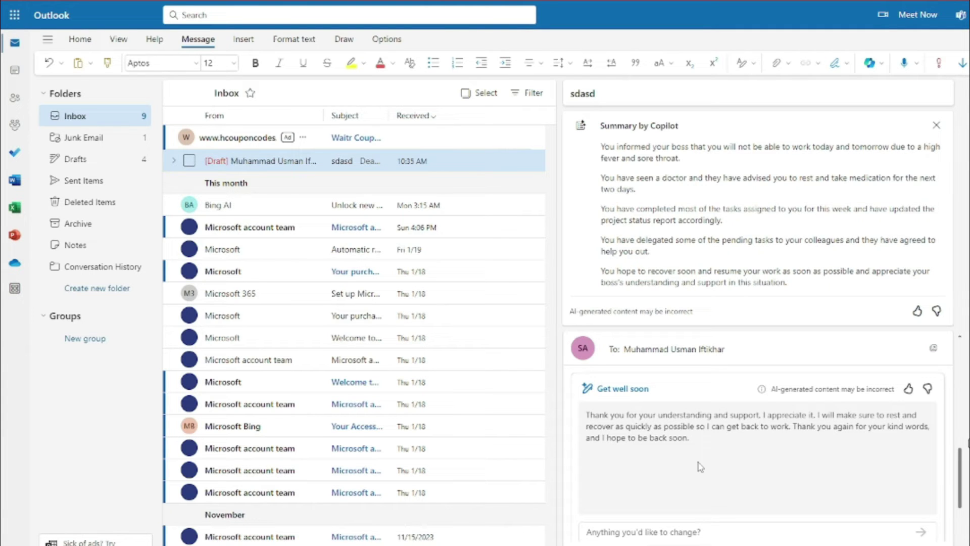
key(Escape)
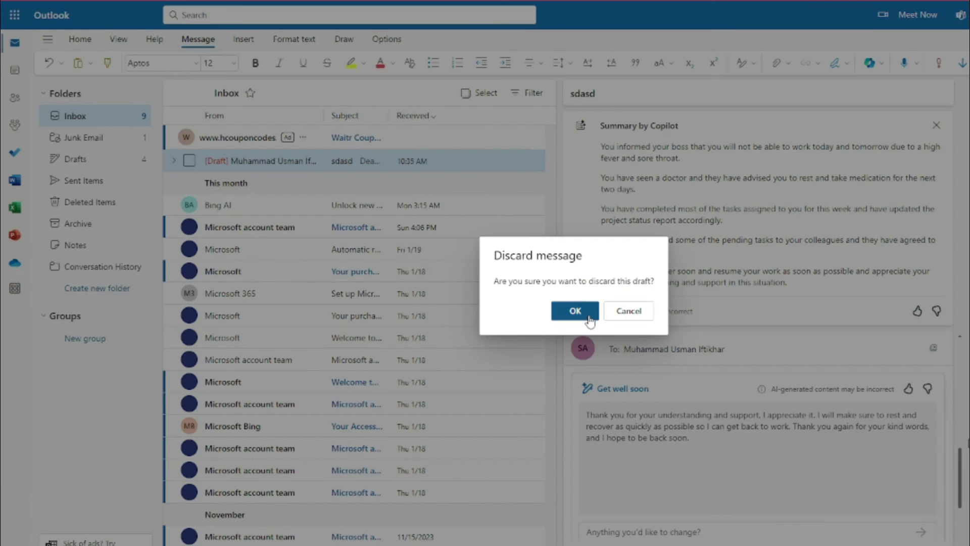
click(575, 312)
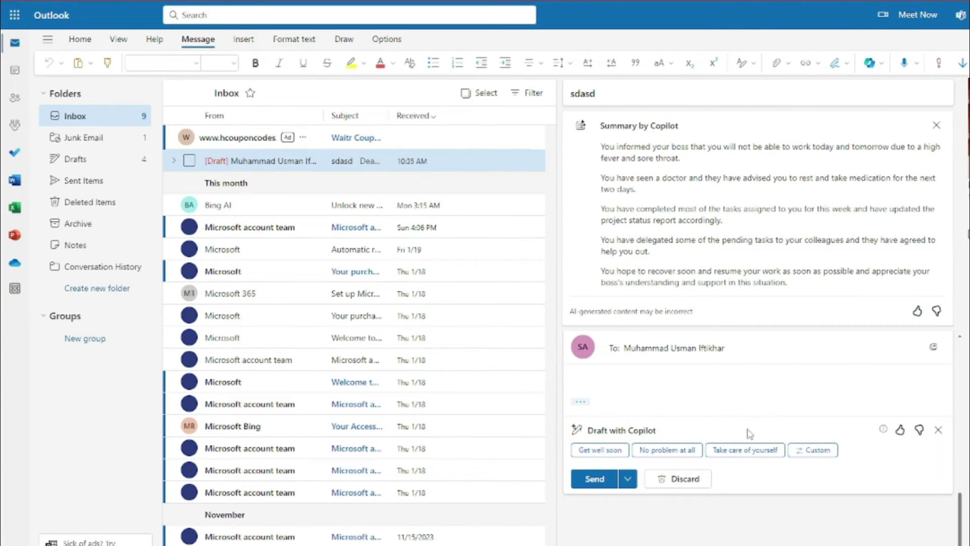
Generate a Neutral, Medium custom Copilot reply from the pasted prompt thanking the boss.
click(798, 449)
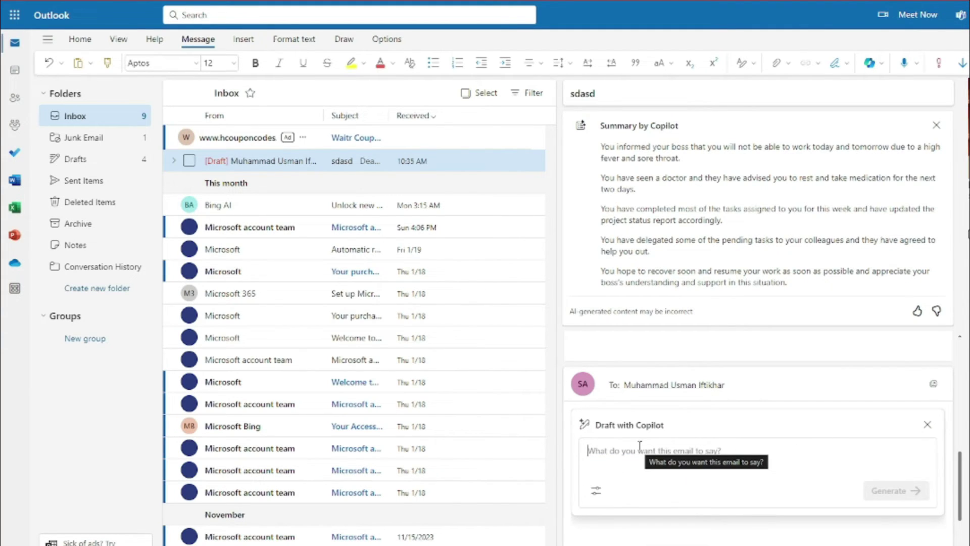
click(599, 492)
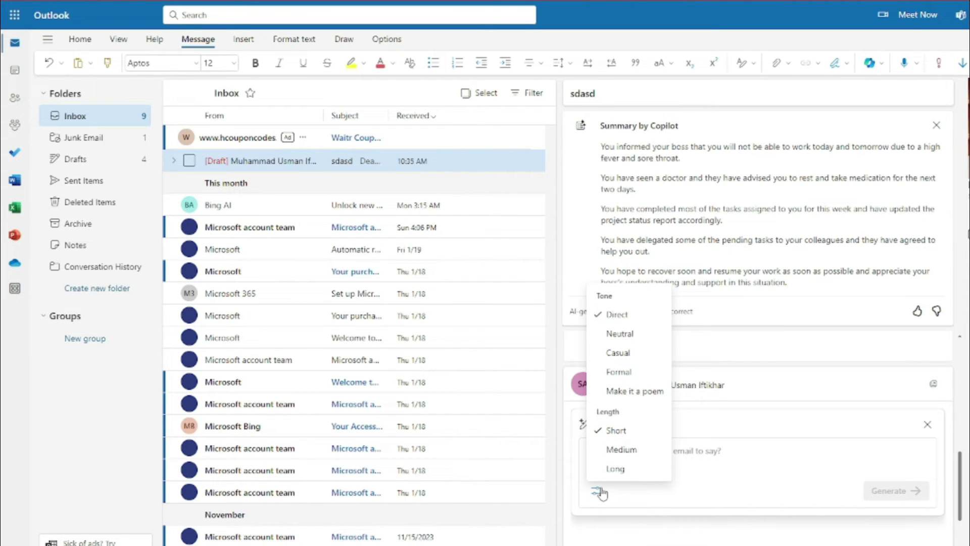
click(619, 334)
click(609, 451)
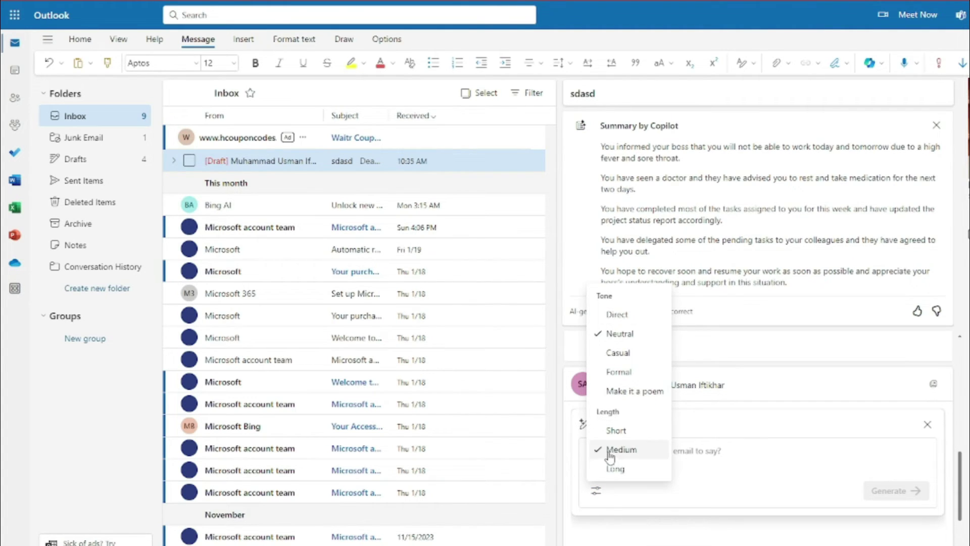
click(719, 461)
key(ctrl+v)
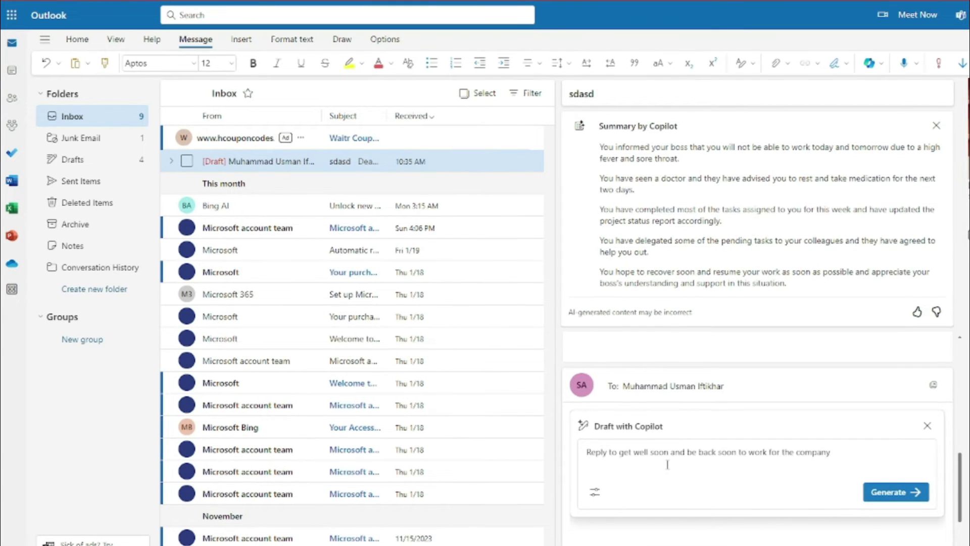
click(895, 501)
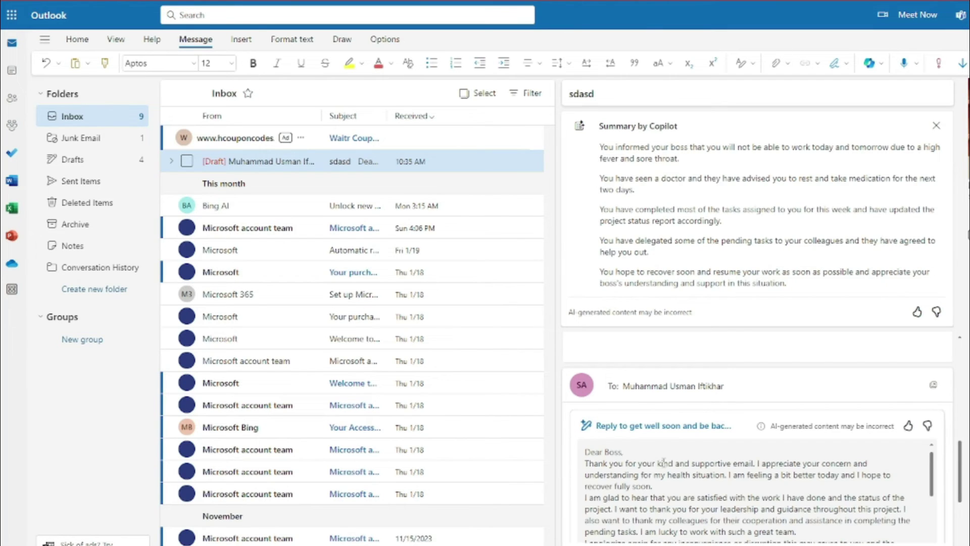
scroll(657, 460, up, 3)
scroll(642, 460, down, 3)
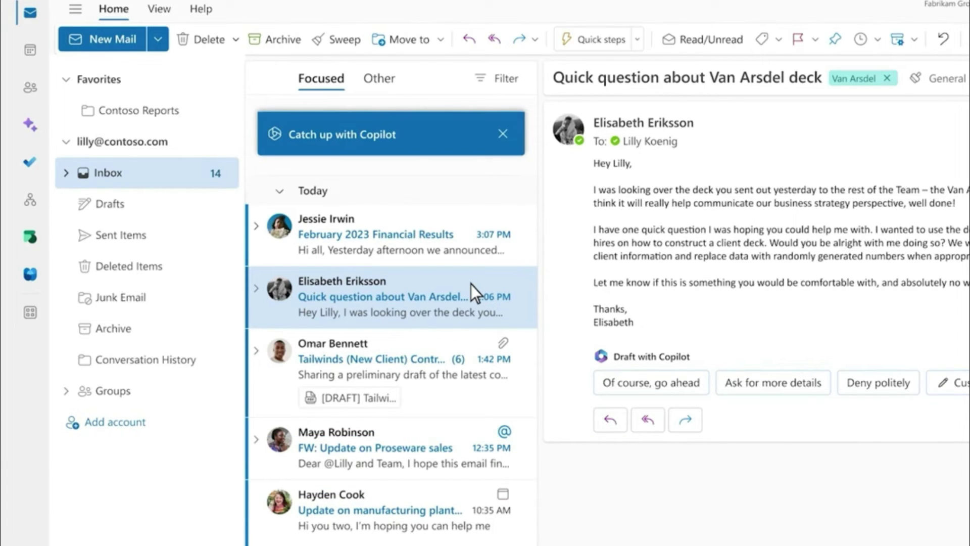
Start Copilot's catch-up and advance to the second of three highlighted emails.
click(404, 129)
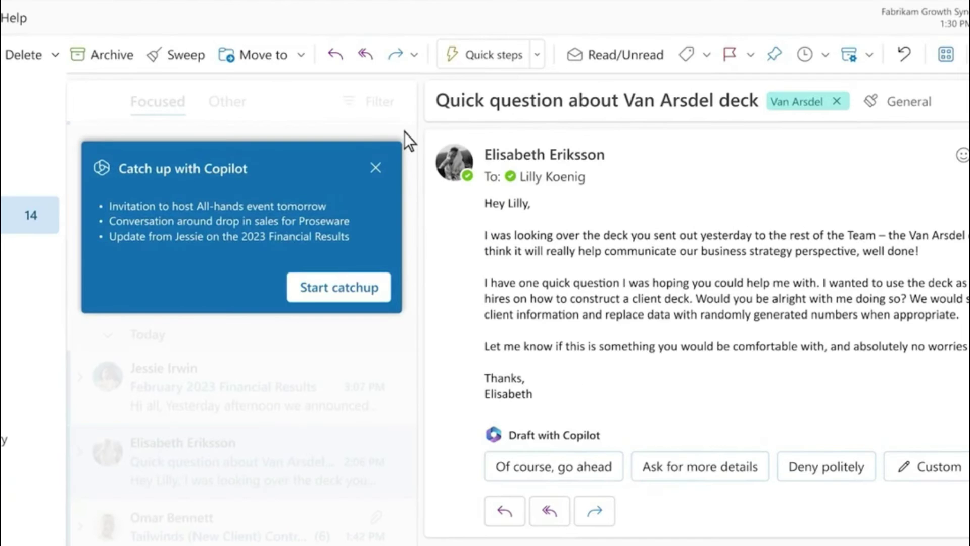
click(359, 284)
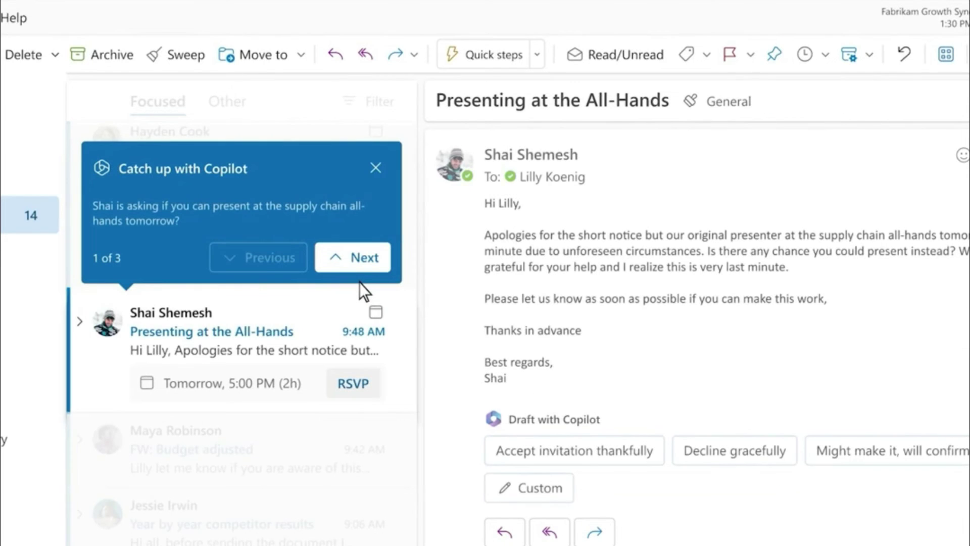
click(342, 255)
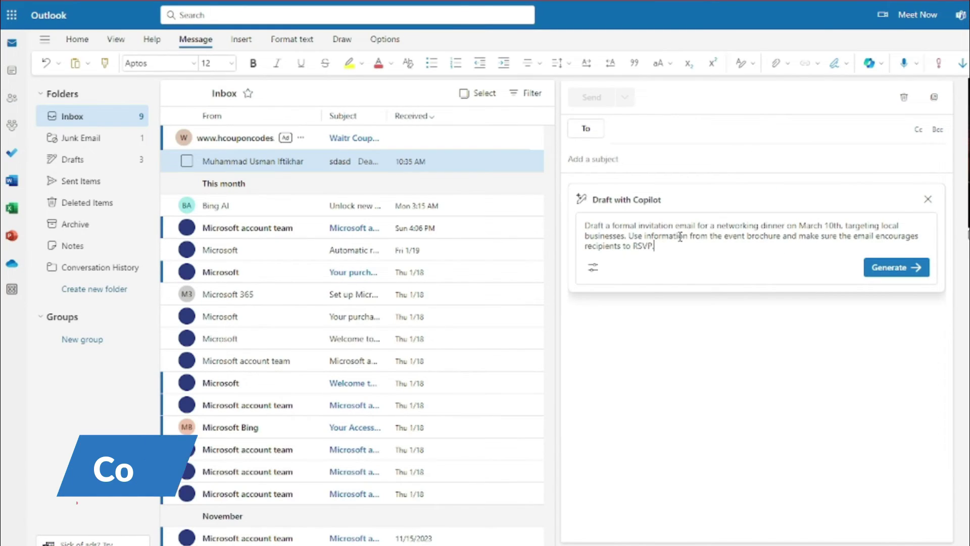
Generate a Medium-length March 10th networking dinner invitation with Copilot and keep it as the body.
click(881, 66)
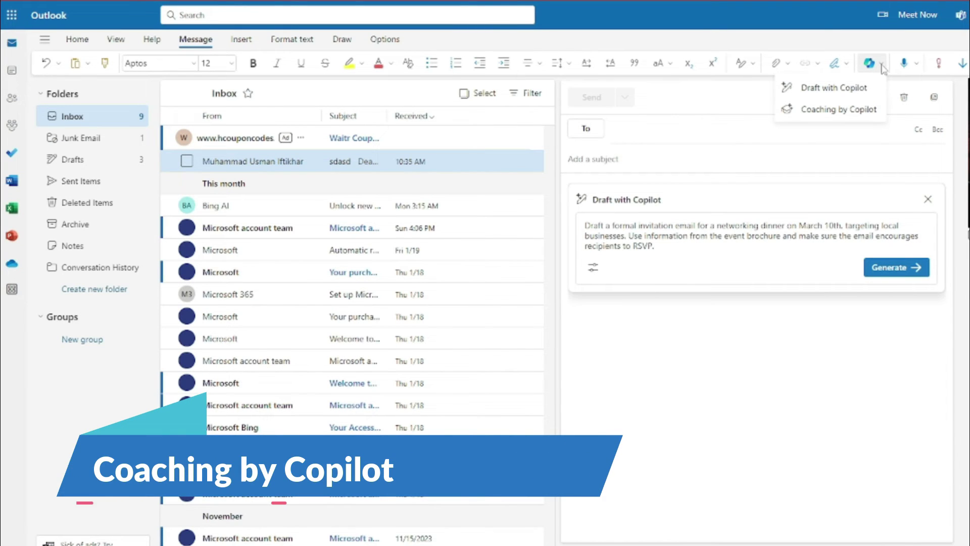
click(611, 235)
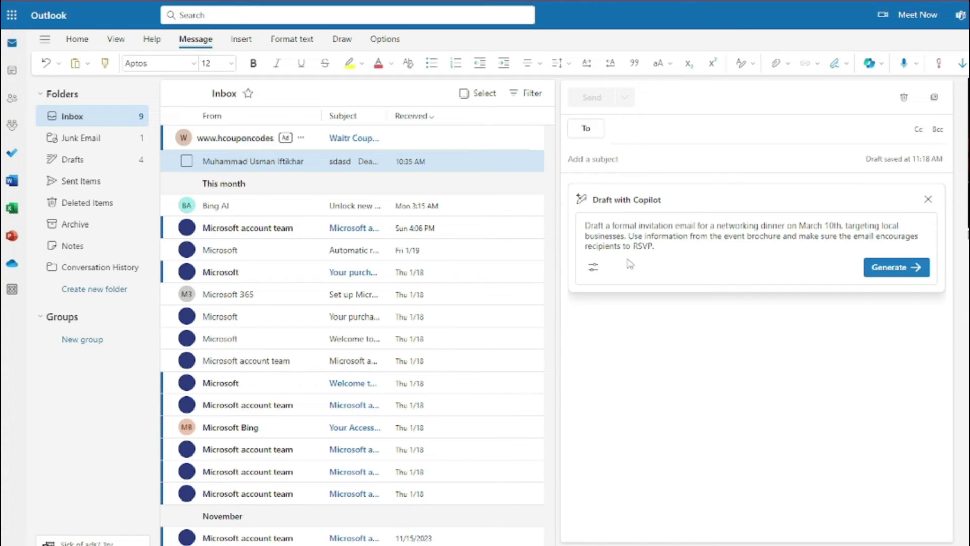
click(592, 272)
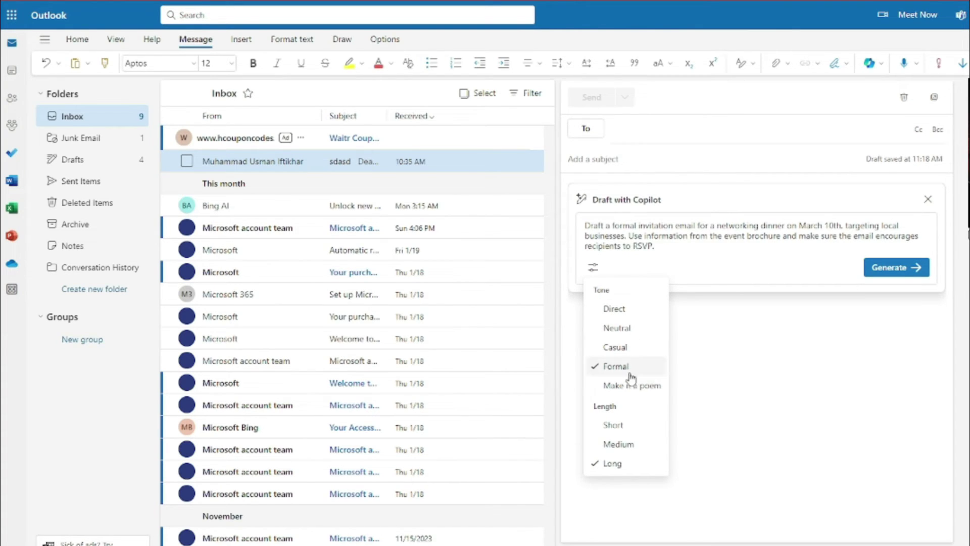
click(621, 448)
click(880, 344)
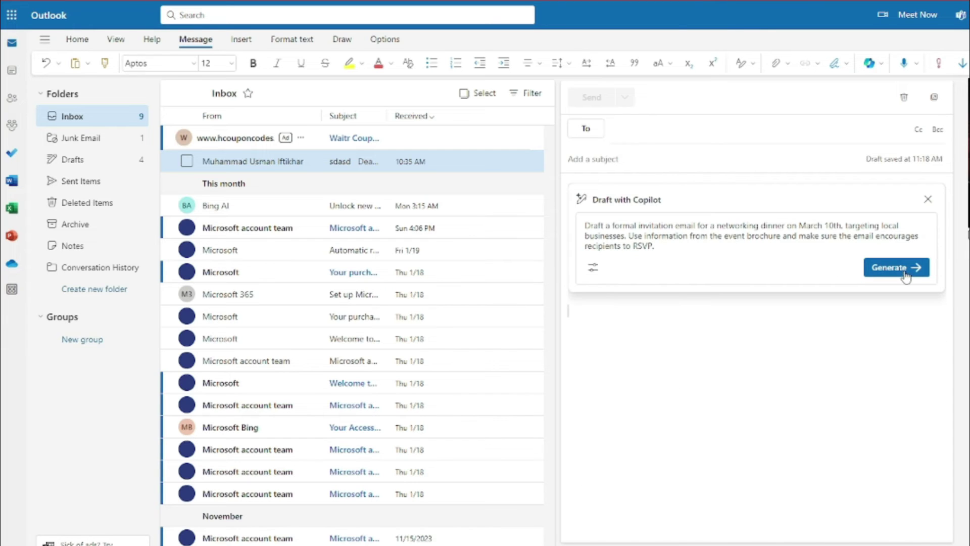
click(904, 276)
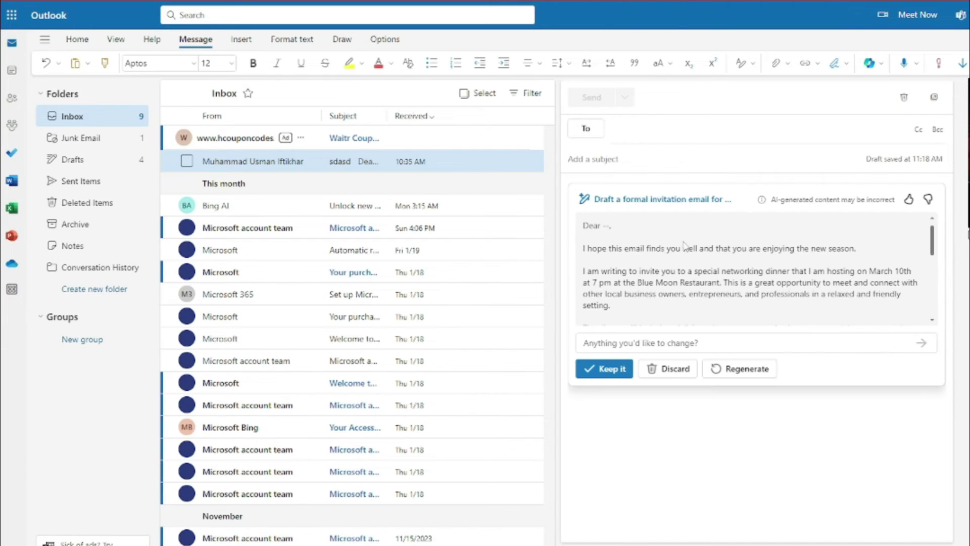
click(608, 369)
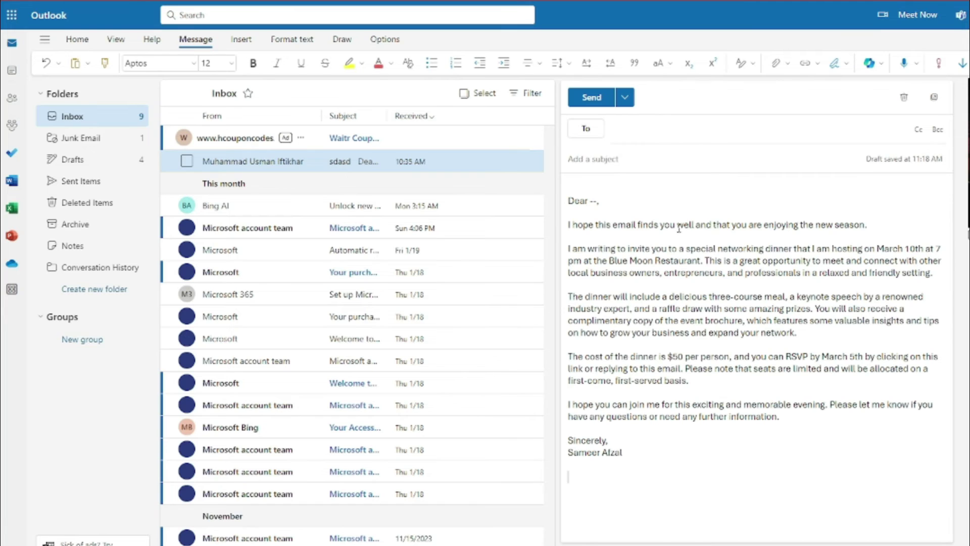
drag(626, 238, 853, 420)
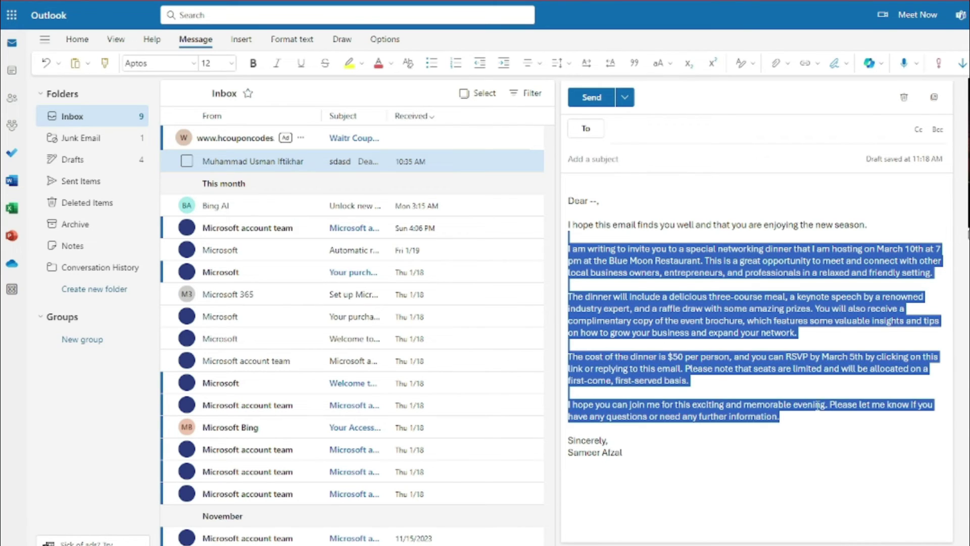
click(813, 404)
Run Coaching by Copilot on the dinner invitation.
click(870, 63)
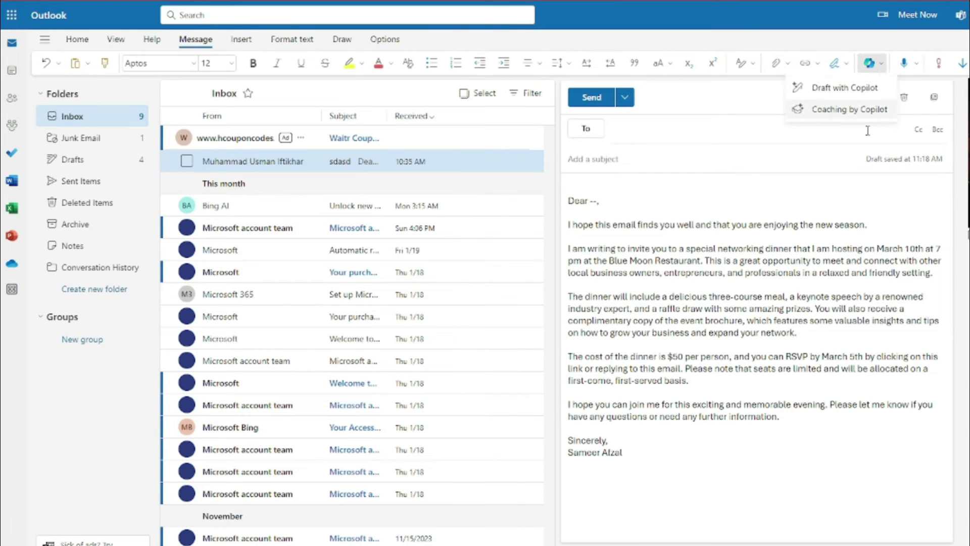
click(862, 108)
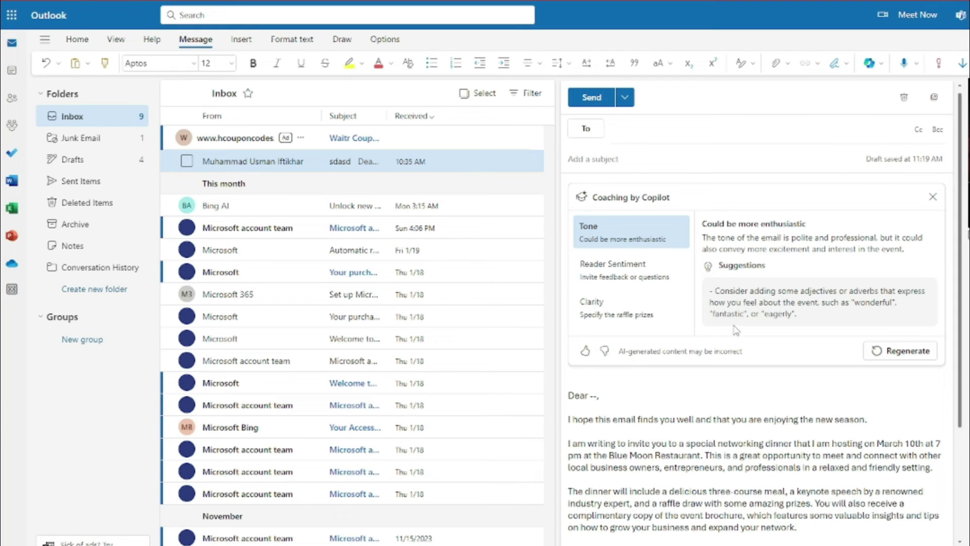
scroll(789, 324, down, 2)
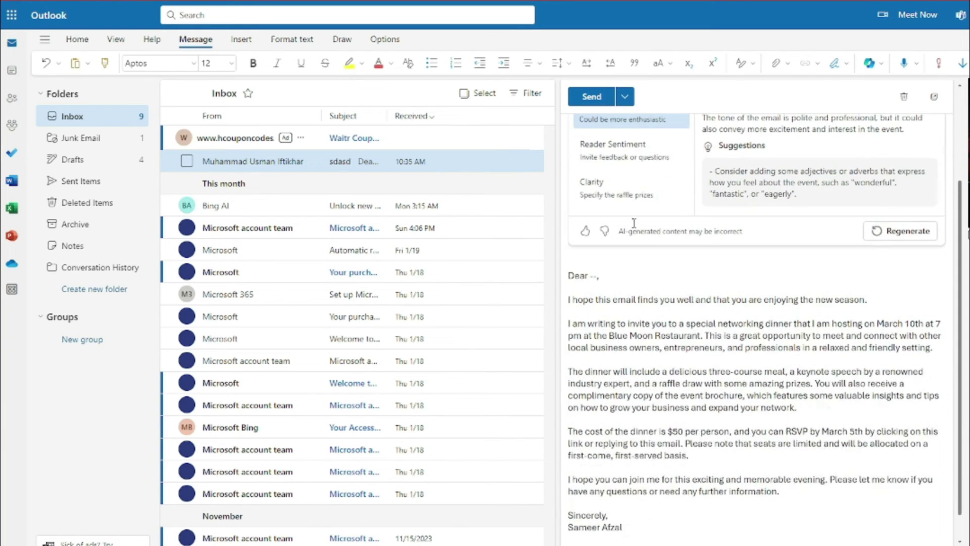
Review the Reader Sentiment suggestions and the Clarity suggestion about raffle prizes.
click(626, 150)
scroll(754, 197, up, 2)
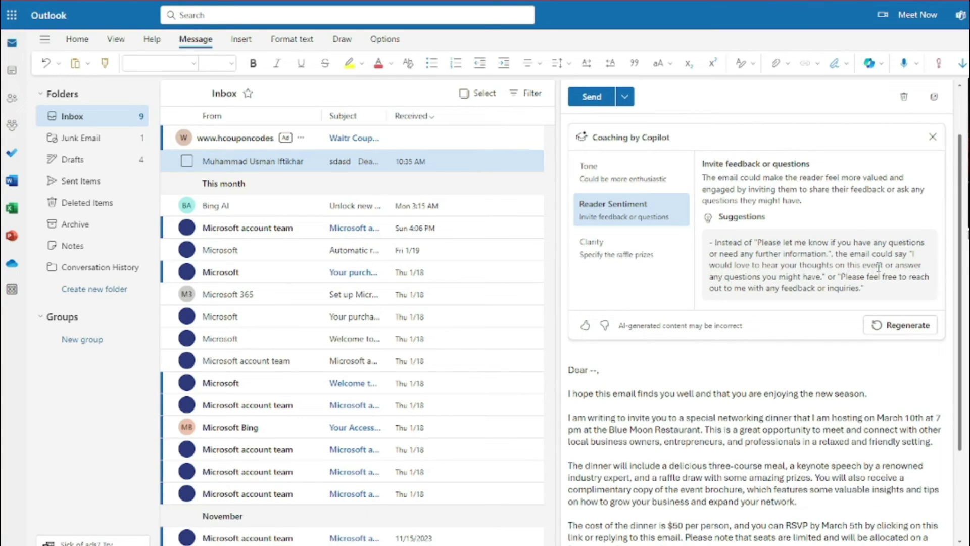
drag(822, 279, 913, 254)
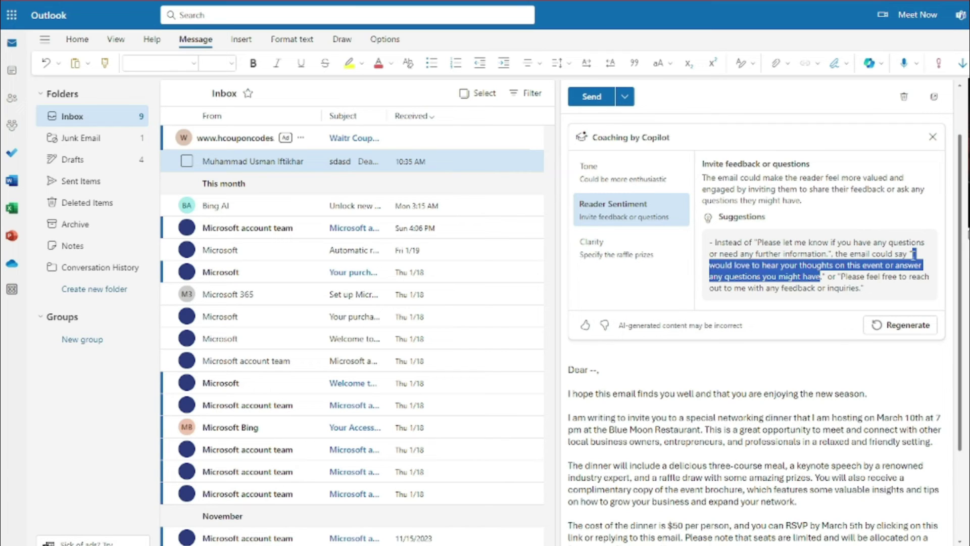
click(716, 272)
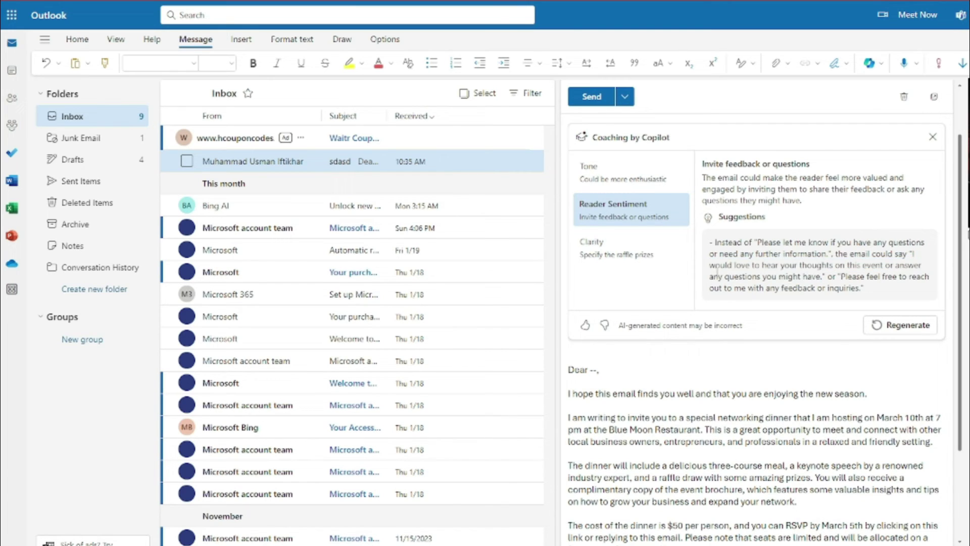
click(644, 266)
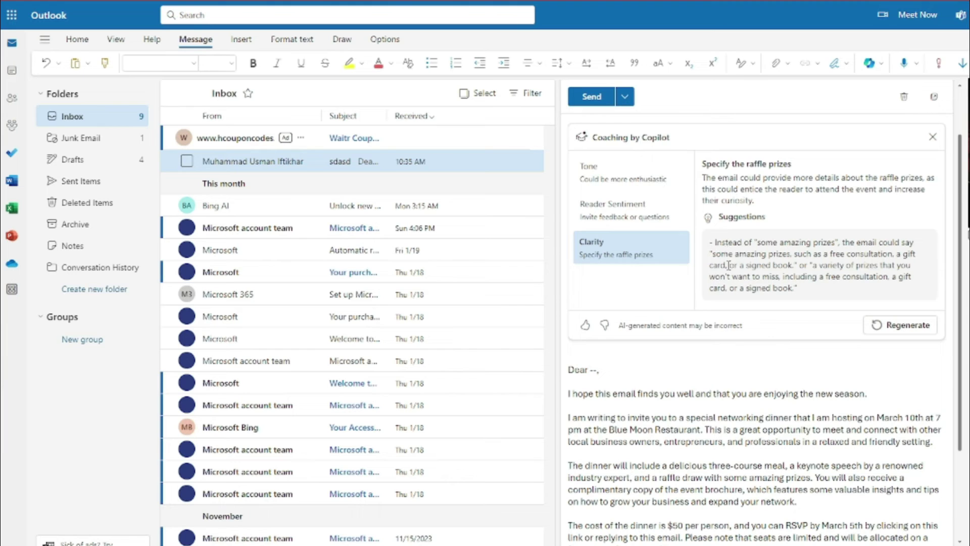
scroll(812, 262, down, 1)
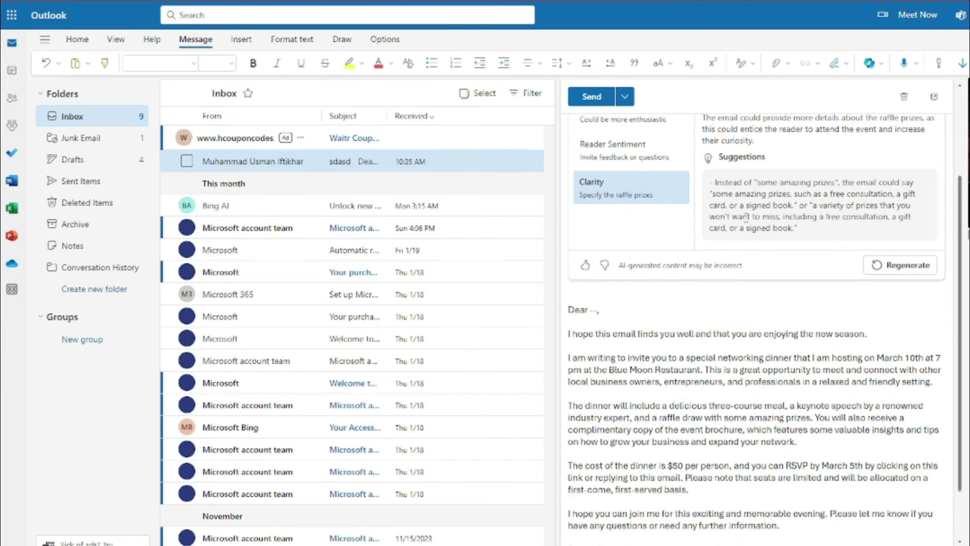
scroll(680, 218, up, 3)
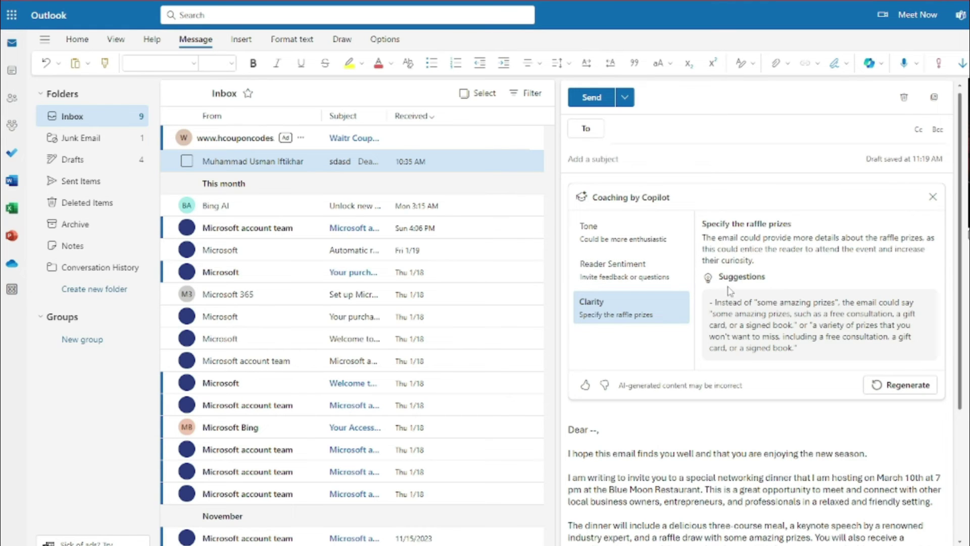
scroll(748, 300, down, 3)
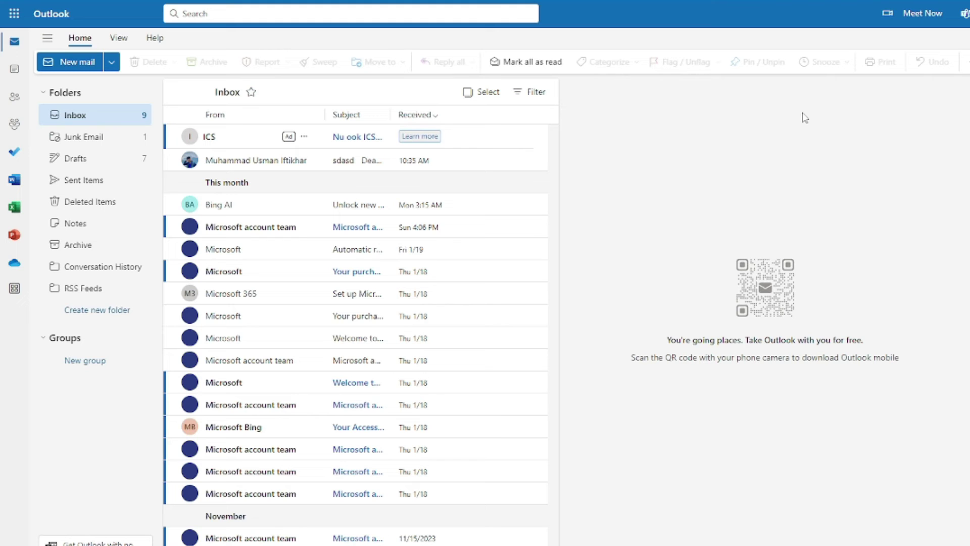
Start a new email and paste the client website-redesign feedback prompt into Copilot.
click(111, 62)
click(71, 62)
click(875, 61)
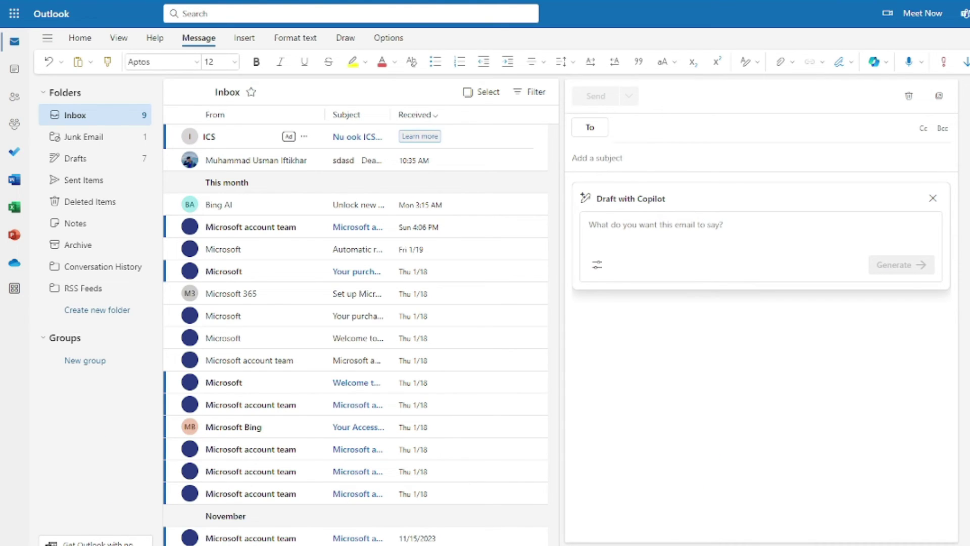
text(Compose an email to the client asking for feedback on the website redesign project we completed two weeks ago. Reference the project completion email and the initial brief. The tone should be professional and the email should encourage honest feedback.)
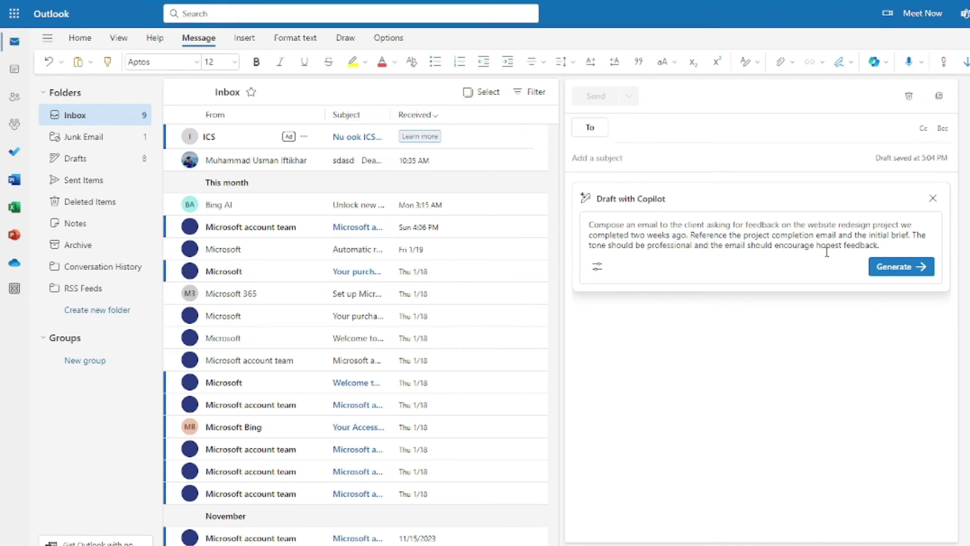
Set the Copilot draft to Formal tone and Medium length.
click(597, 266)
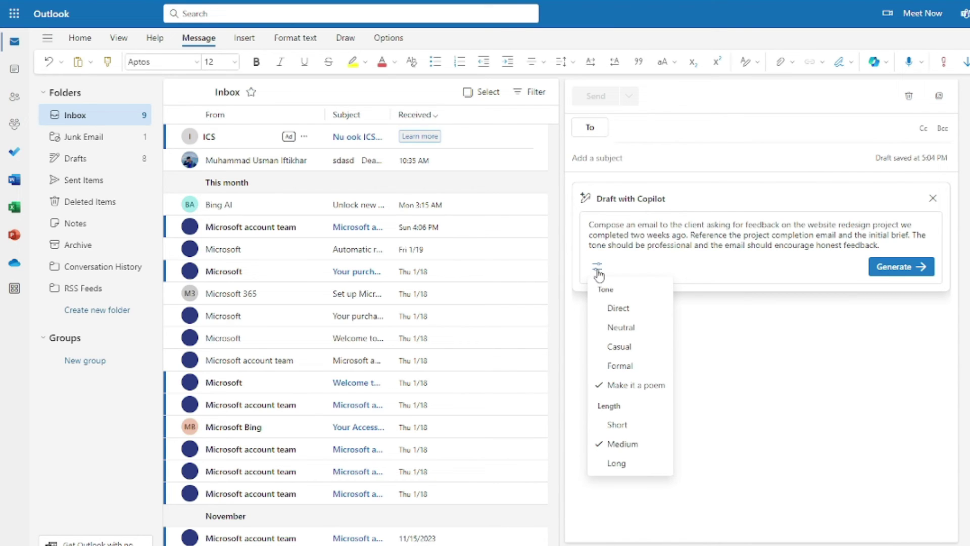
click(613, 366)
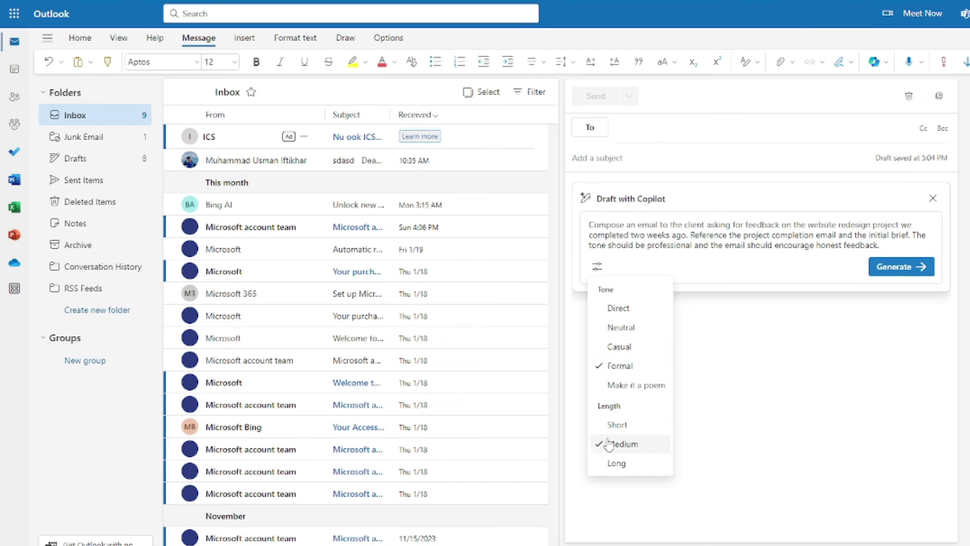
click(606, 466)
click(757, 291)
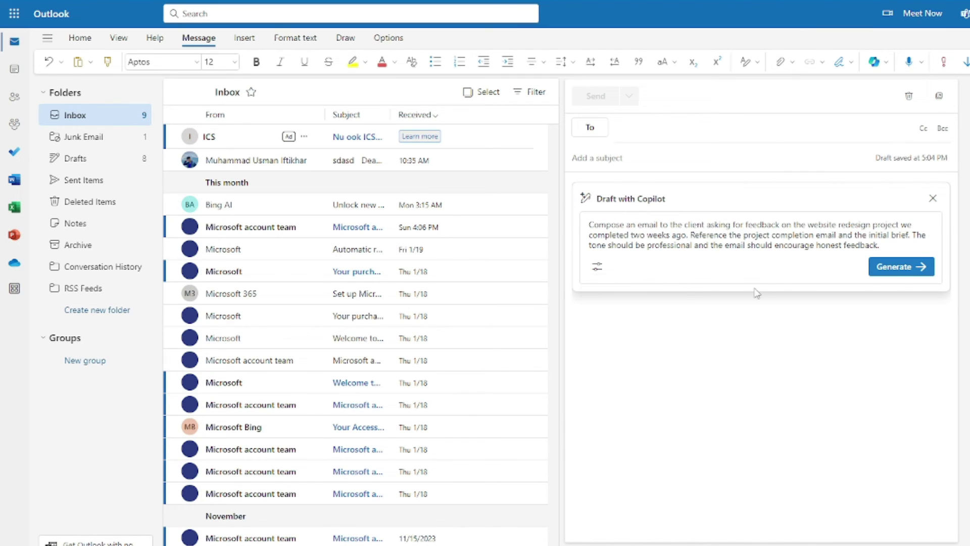
Generate the client feedback email and keep the draft in the message.
click(898, 267)
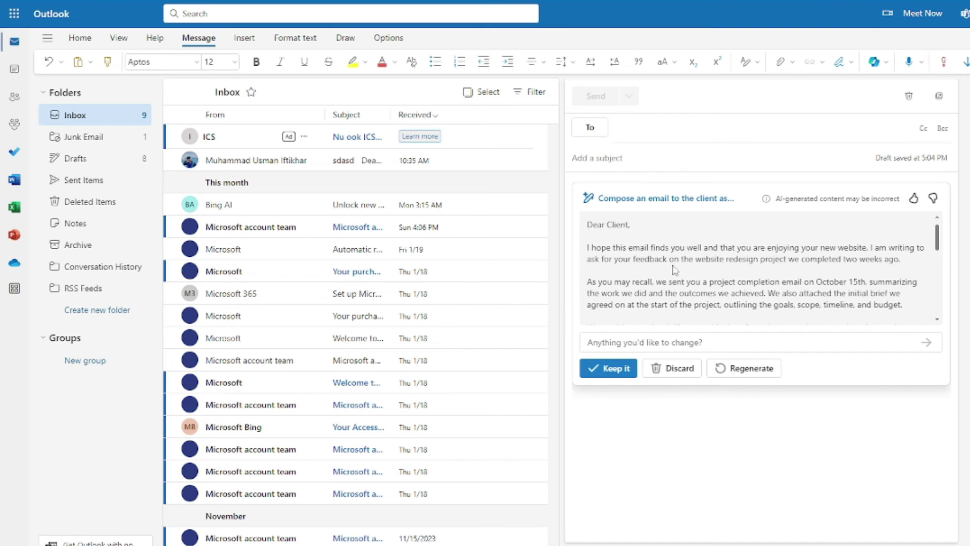
click(627, 375)
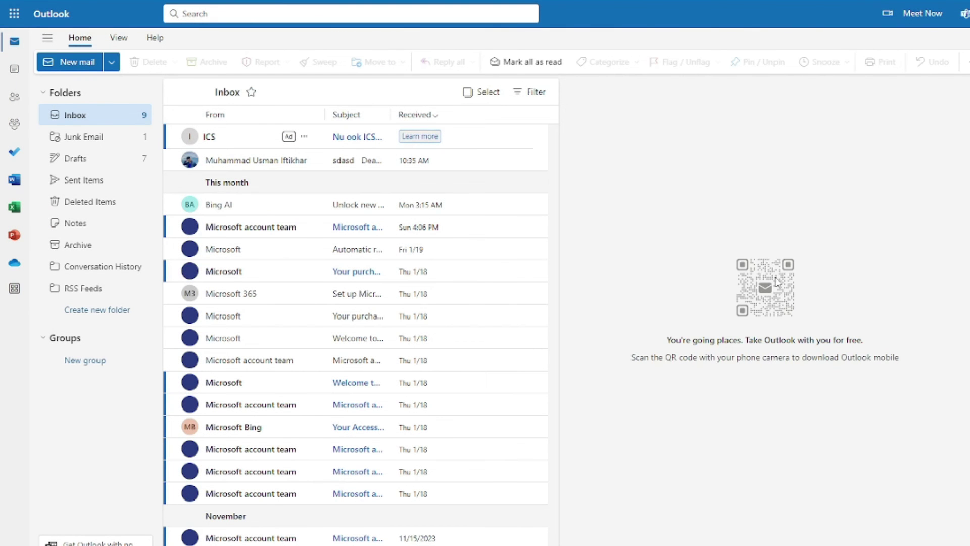
Start a new email and paste the missed-deadline apology prompt into Draft with Copilot.
click(109, 65)
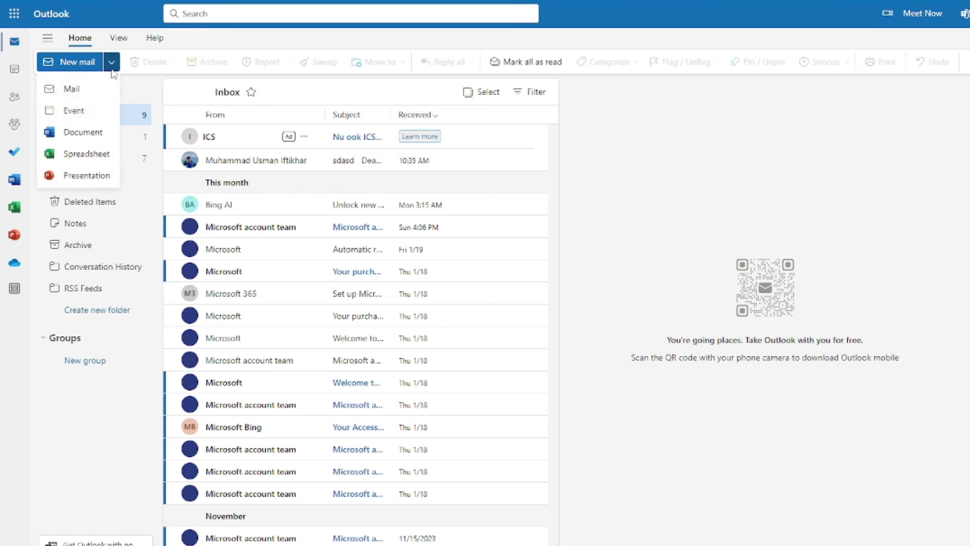
click(75, 62)
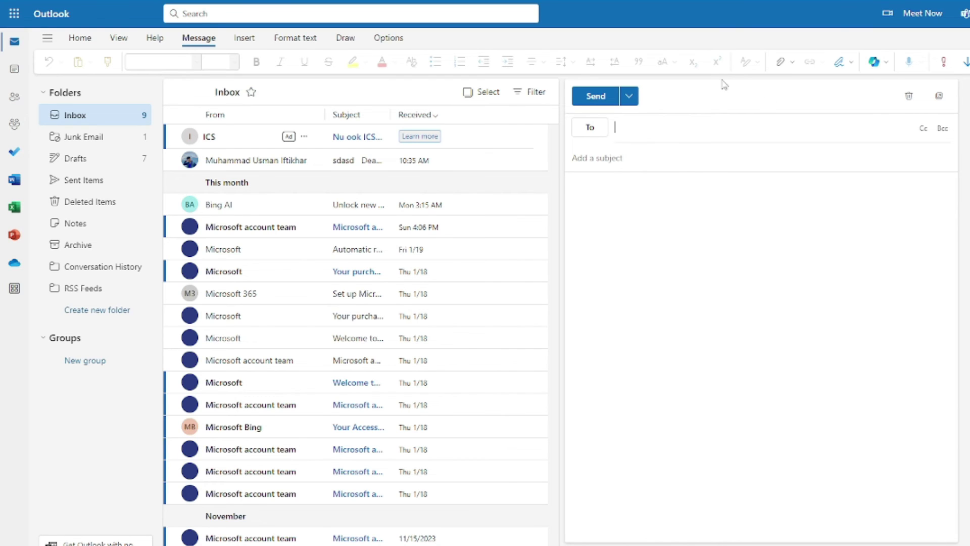
click(874, 62)
click(839, 87)
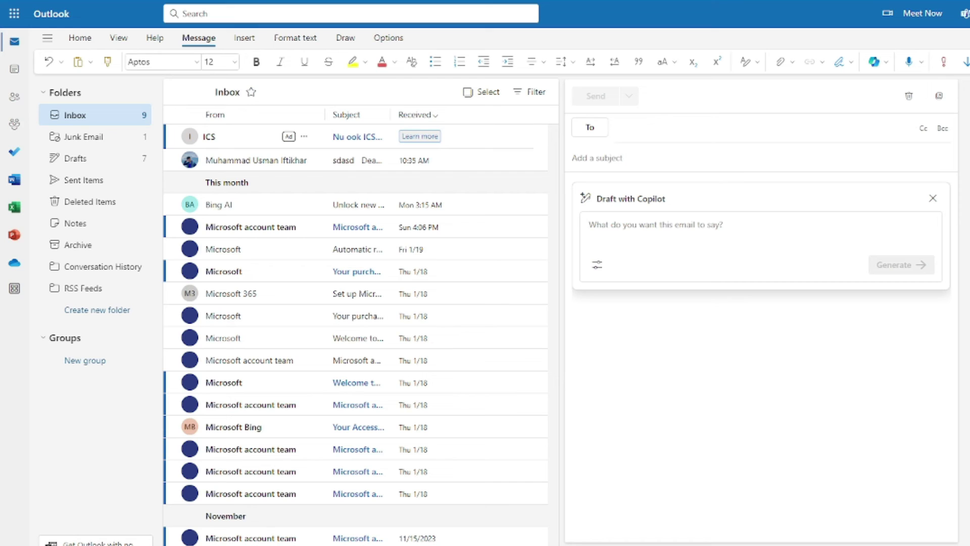
text(Draft an email to the project stakeholders about the missed deadline. Explain the unforeseen issues that led to this and apologize. Include the revised project timeline and assure them of measures taken to mitigate further delays.)
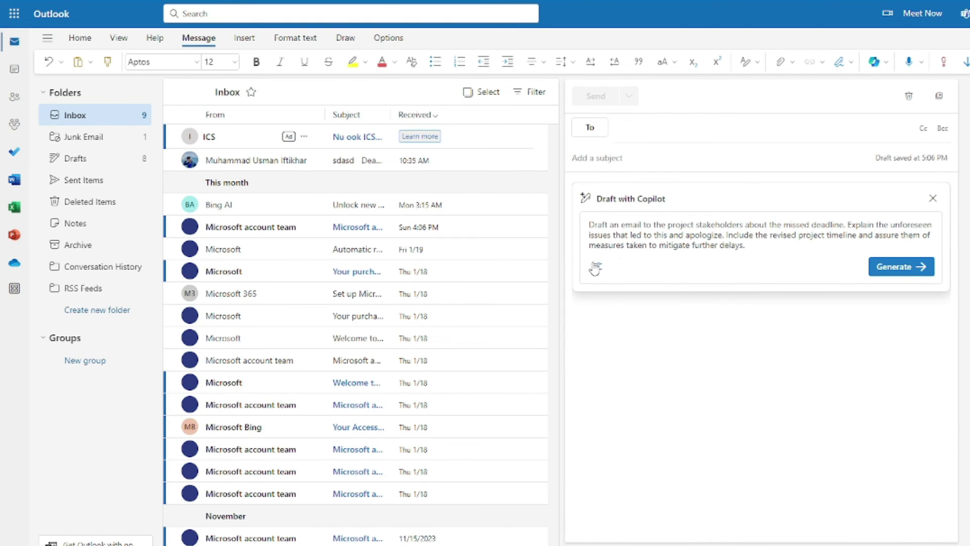
Generate the apology with Direct tone and Medium length.
click(596, 268)
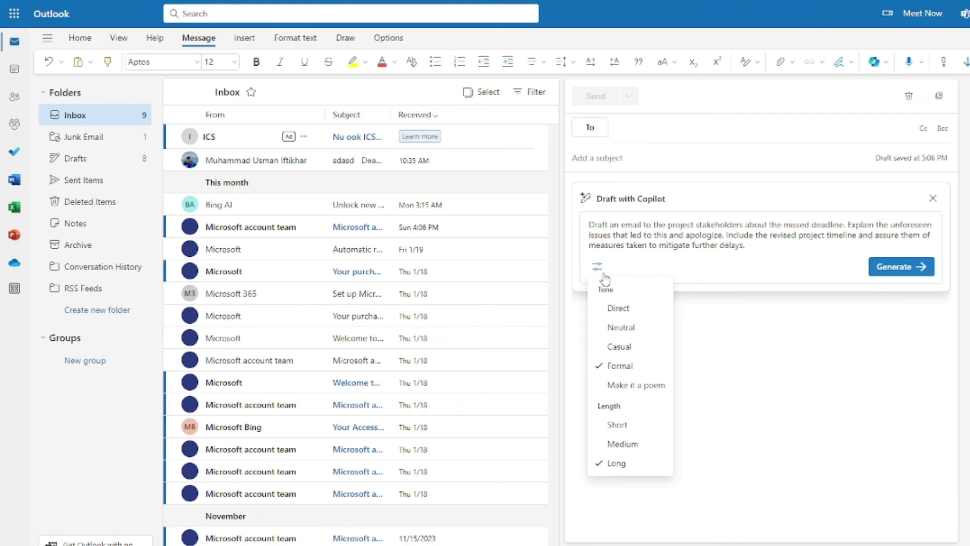
click(626, 311)
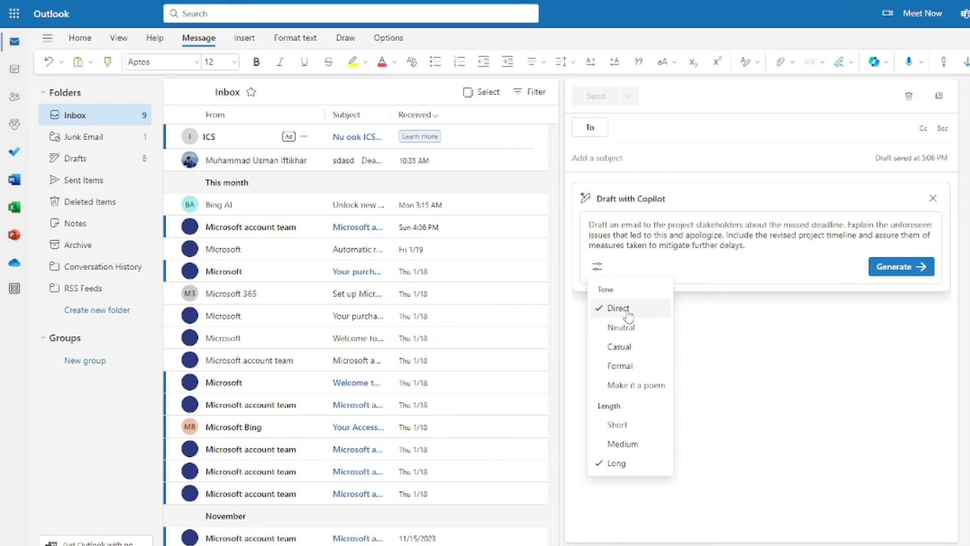
click(622, 444)
click(884, 306)
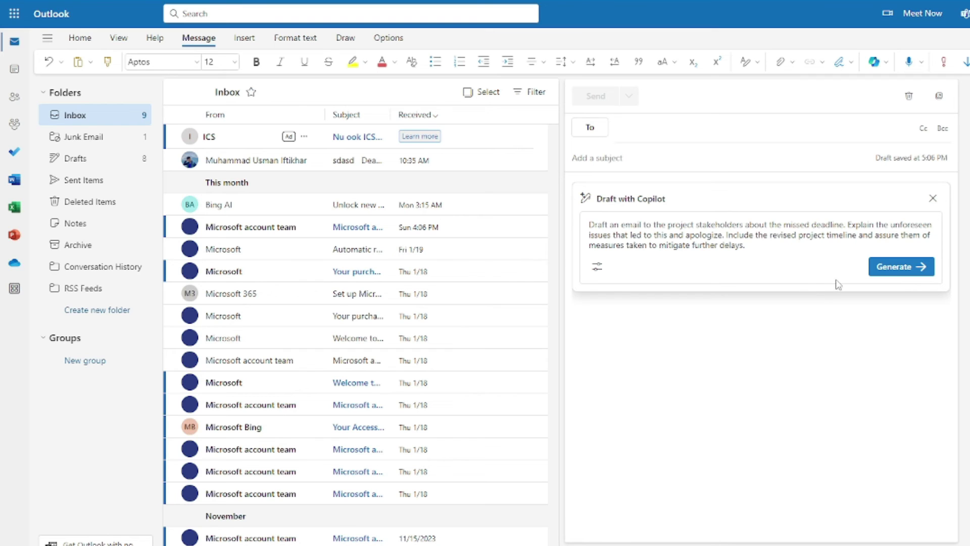
click(890, 271)
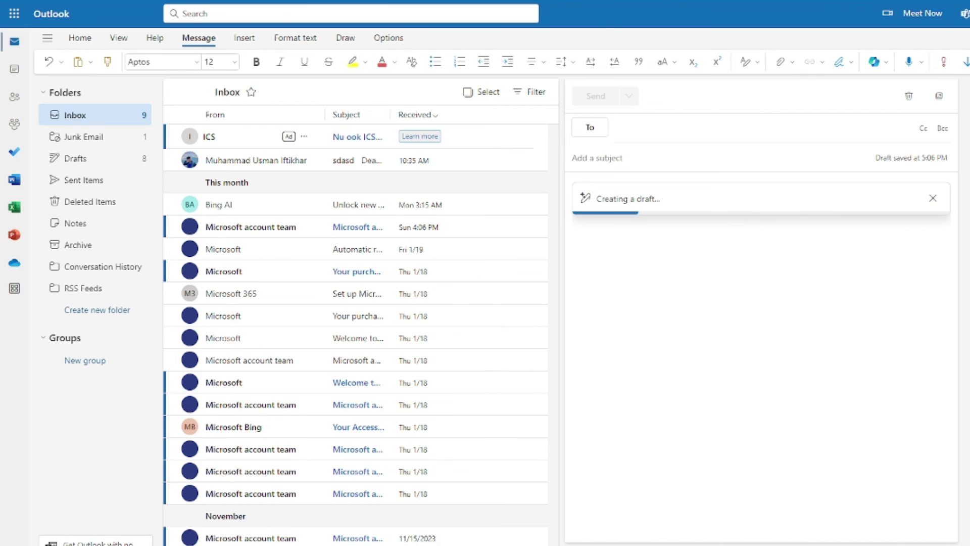
Keep Copilot's missed-deadline apology in the body, then discard the message.
click(619, 369)
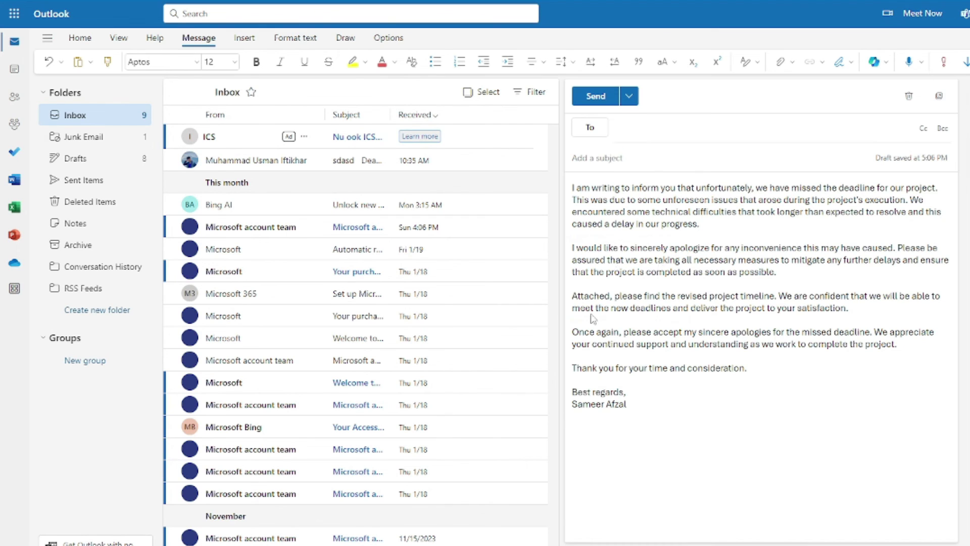
key(Escape)
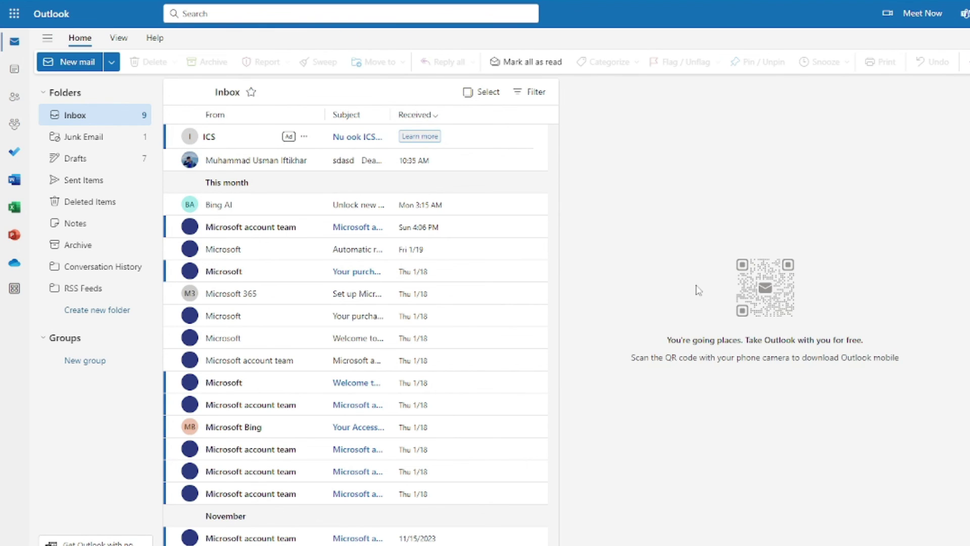
Start a new email and paste the Italy trip prompt into Draft with Copilot.
click(113, 63)
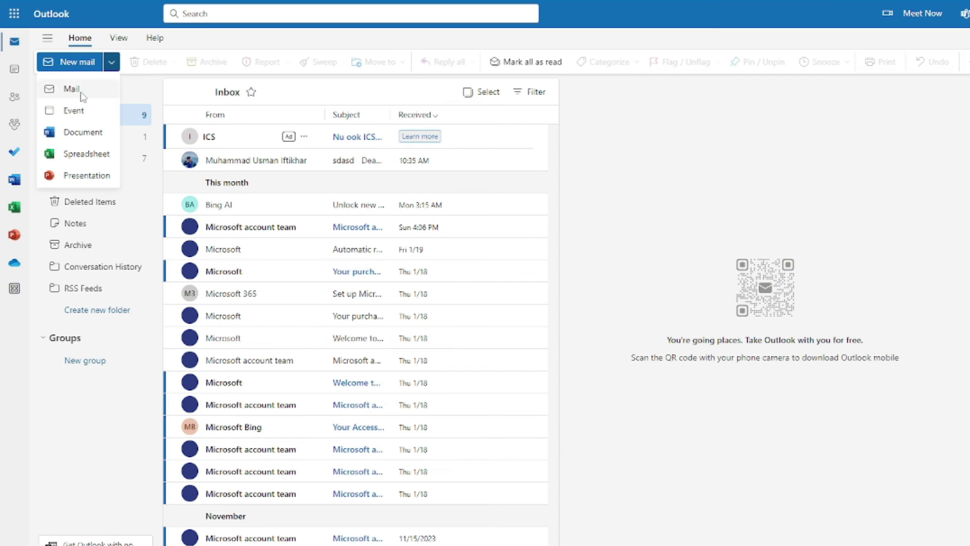
click(76, 62)
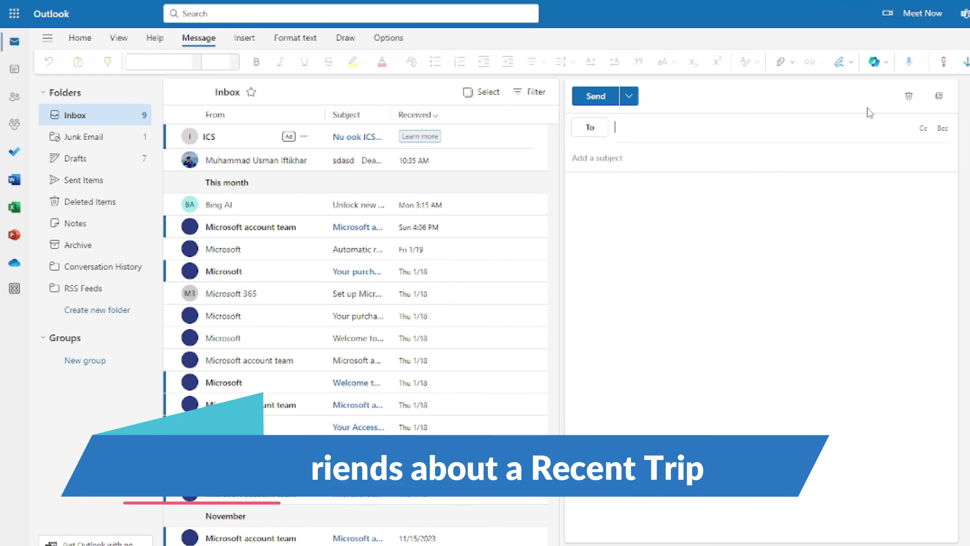
click(874, 62)
click(833, 84)
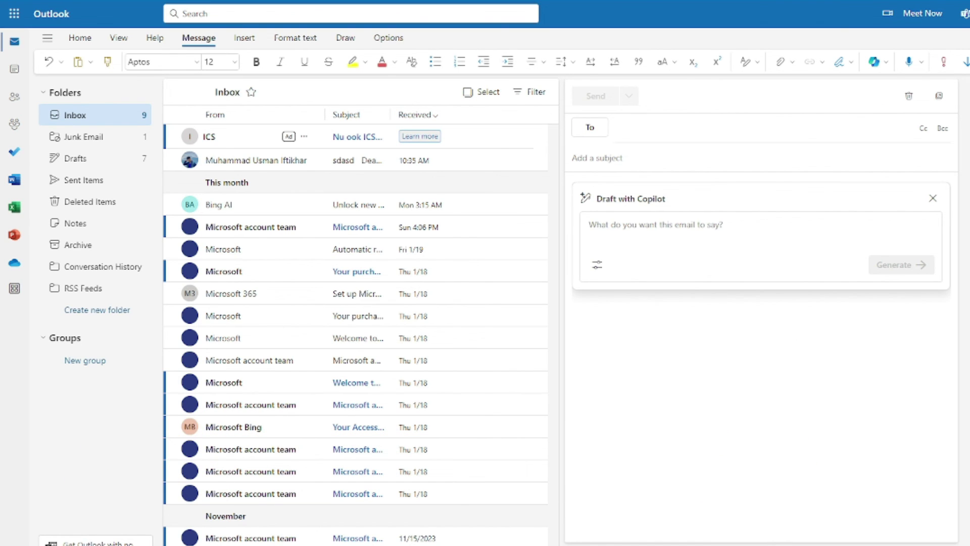
click(697, 237)
text(Draft a lively email to friends about my recent Italy trip. Include highlights like the Venice gondola ride and the Rome food tour. End with suggesting a get-together to share more stories.)
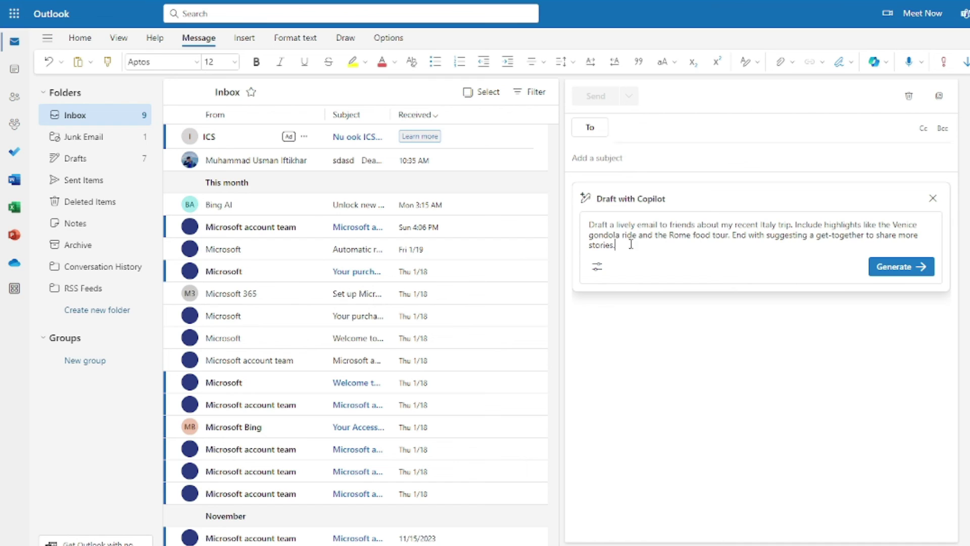
Generate the Italy trip email with Casual tone and Long length.
click(601, 275)
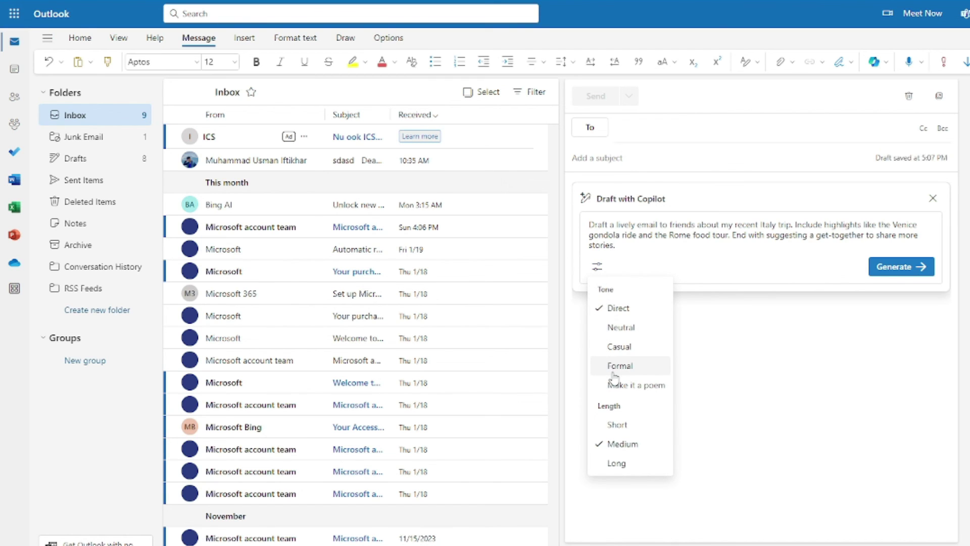
click(635, 347)
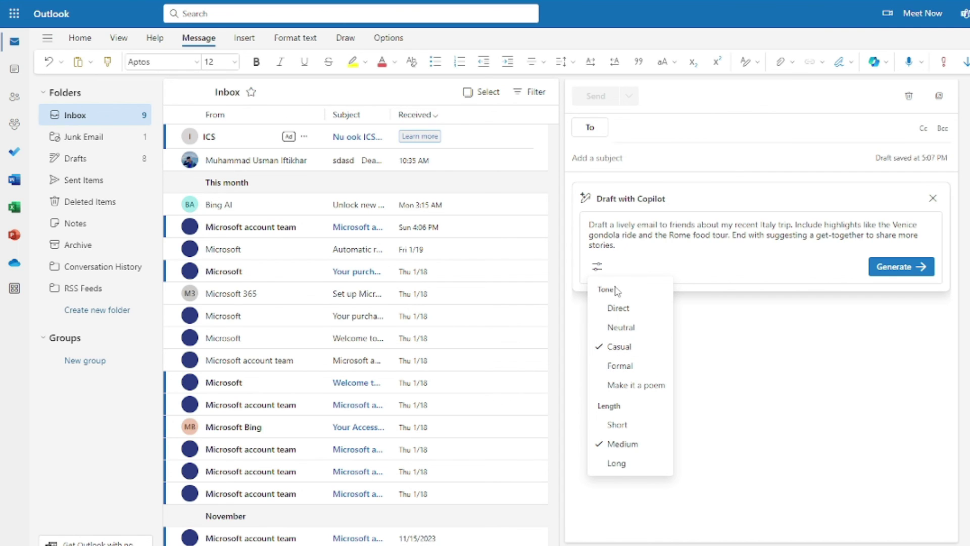
click(618, 463)
click(754, 297)
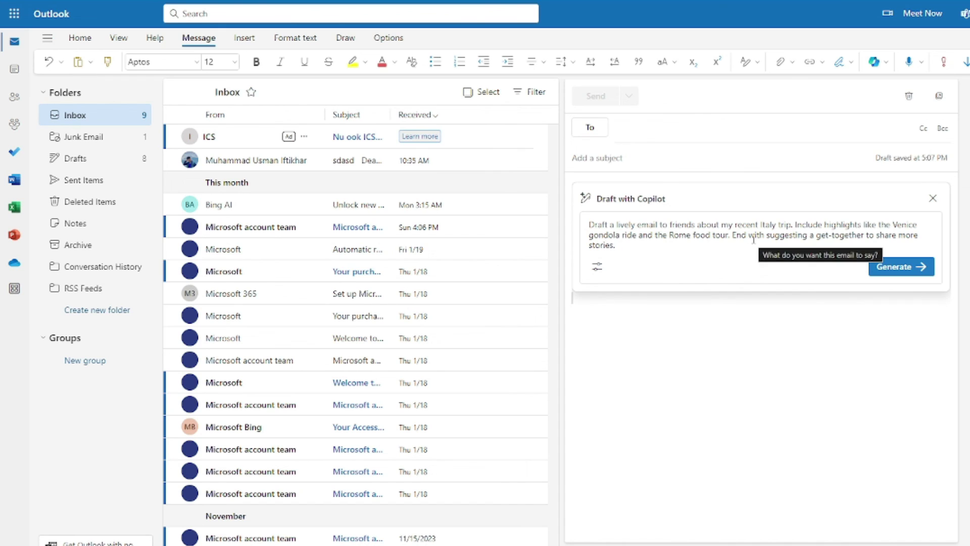
click(909, 271)
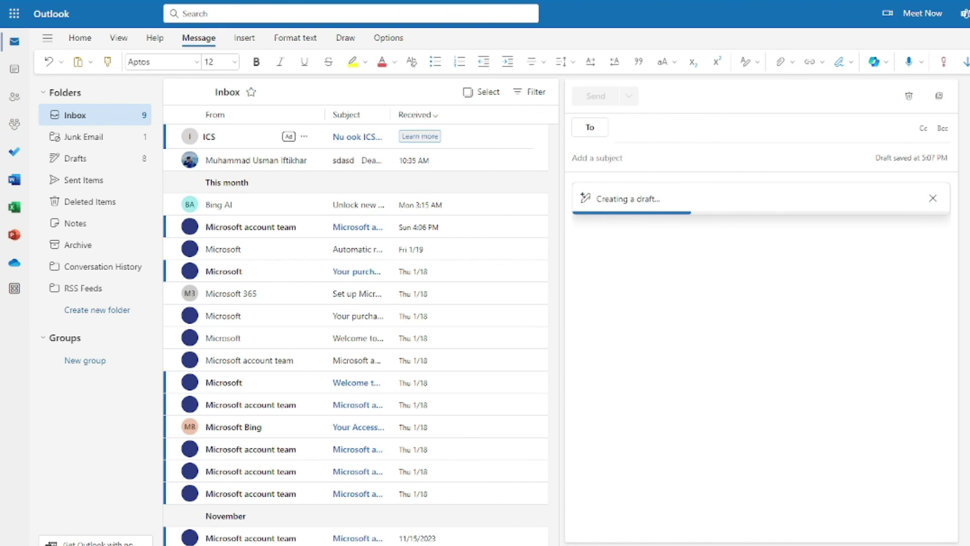
Keep the Italy trip email with the Venice gondola and Rome food tour, then discard it.
click(609, 366)
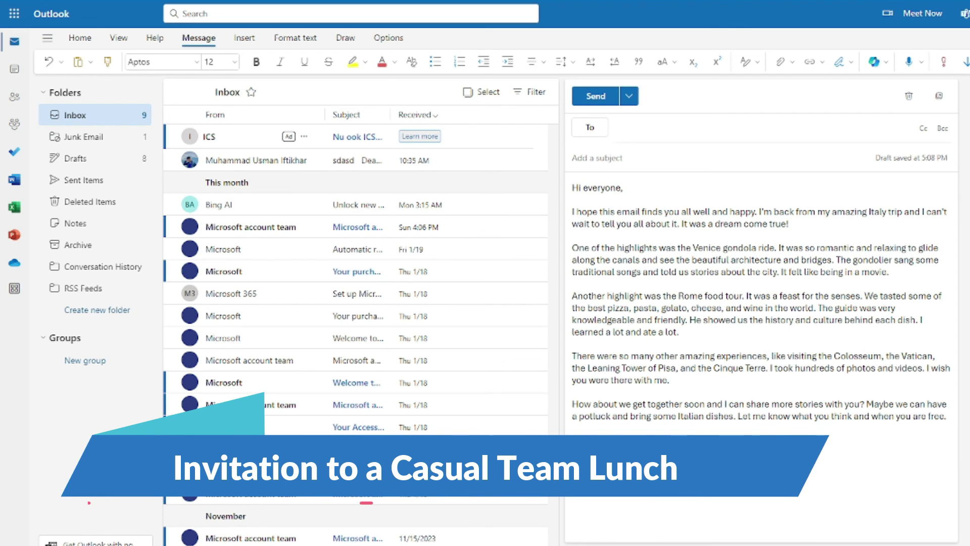
click(909, 95)
Confirm the discard and paste the team lunch prompt into Draft with Copilot.
click(579, 308)
click(876, 61)
click(834, 87)
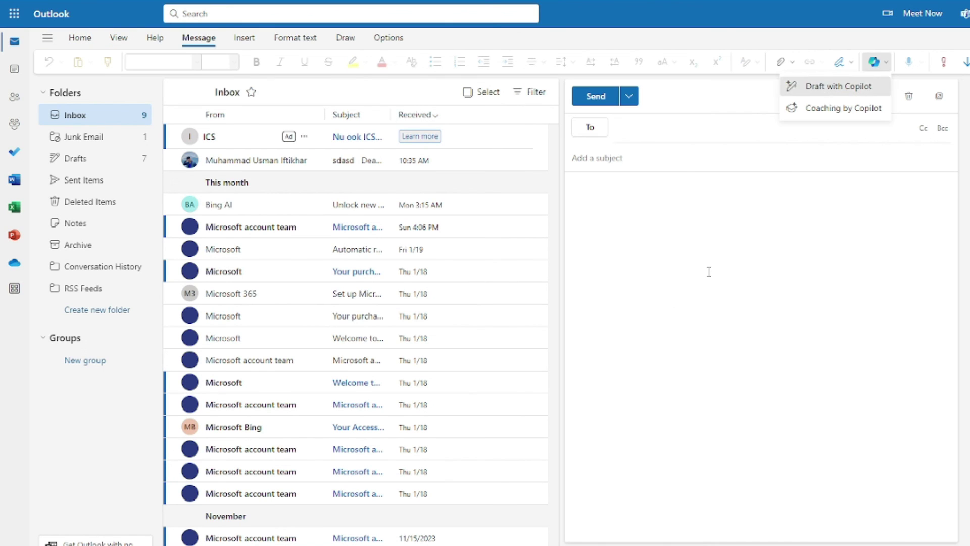
text(Write an informal email inviting the team to a lunch at [Restaurant Name] next Friday at 1 pm. Make it sound friendly and mention it's a great opportunity for team bonding.)
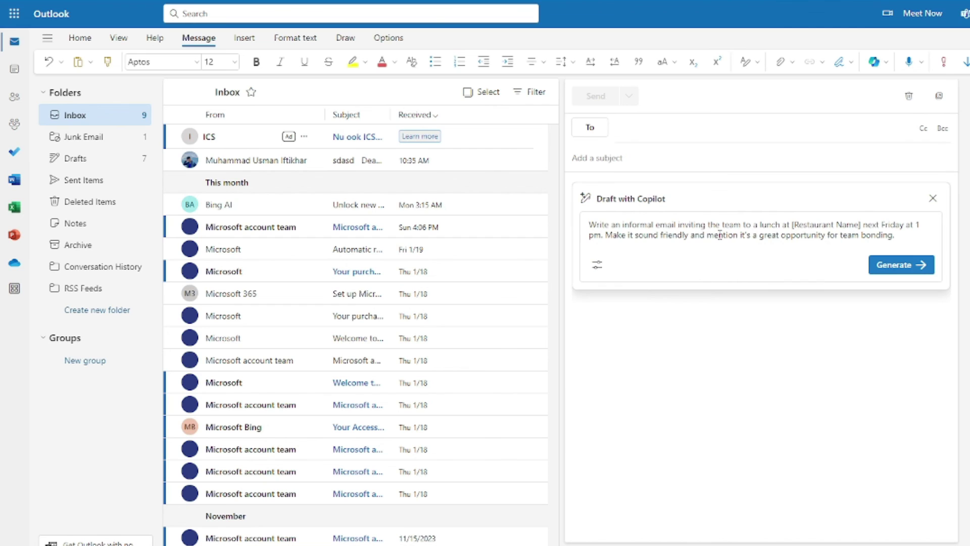
Check the [Restaurant Name] placeholder and generate a short, casual invite for next Friday at 1 pm.
drag(789, 227, 862, 228)
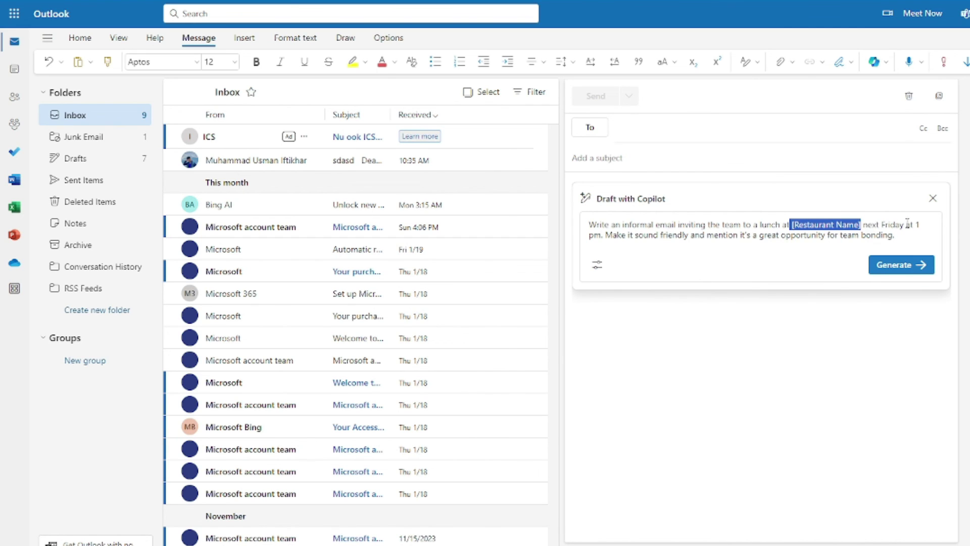
click(616, 261)
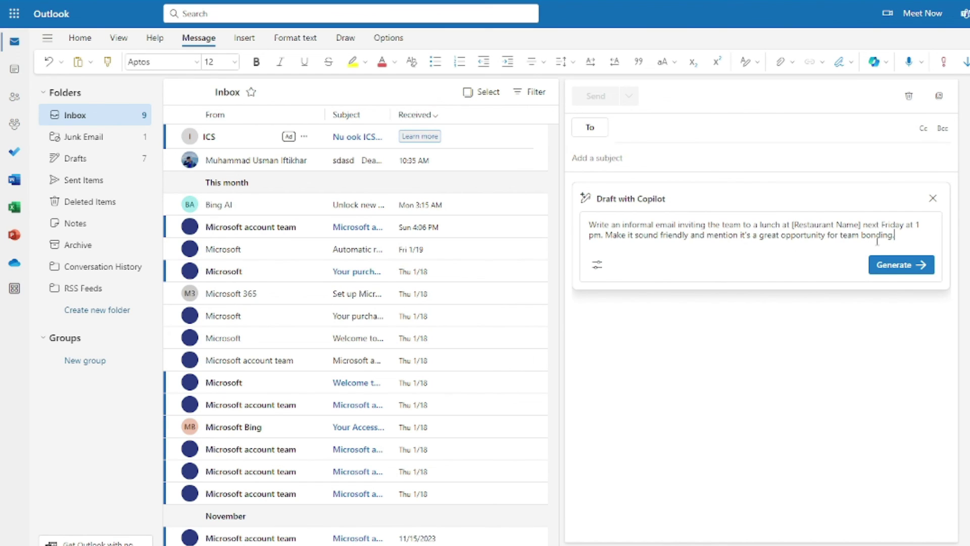
click(598, 264)
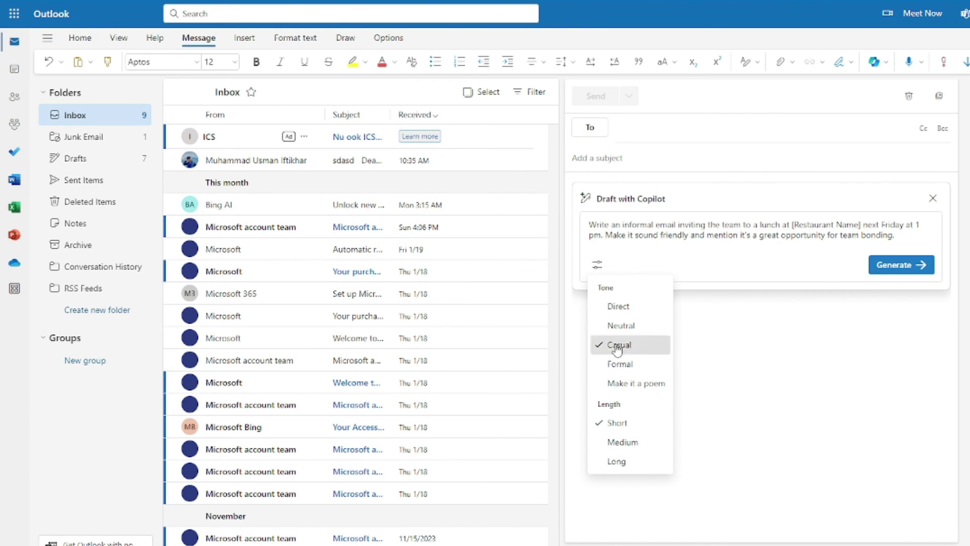
click(901, 266)
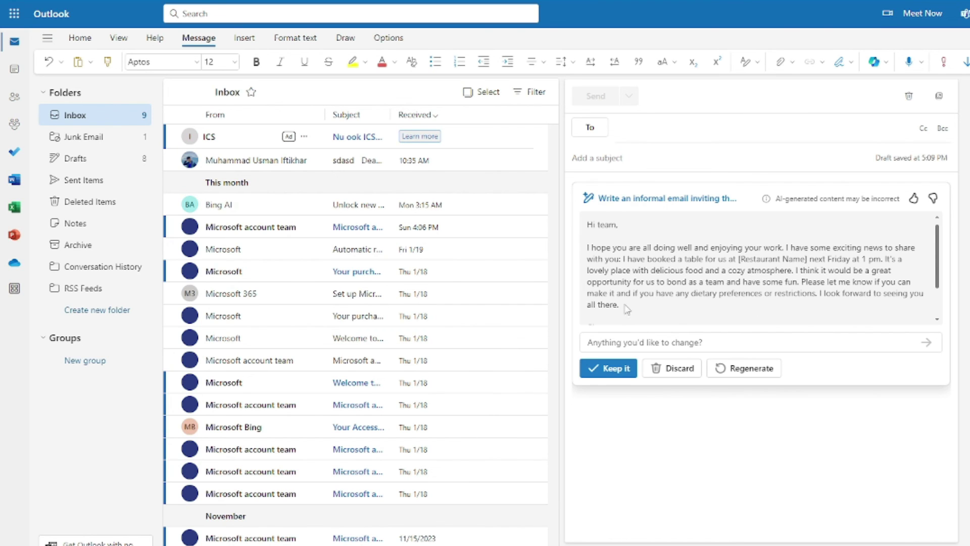
Scroll through the lunch draft asking colleagues to confirm attendance and dietary preferences.
scroll(634, 295, down, 1)
scroll(672, 302, up, 1)
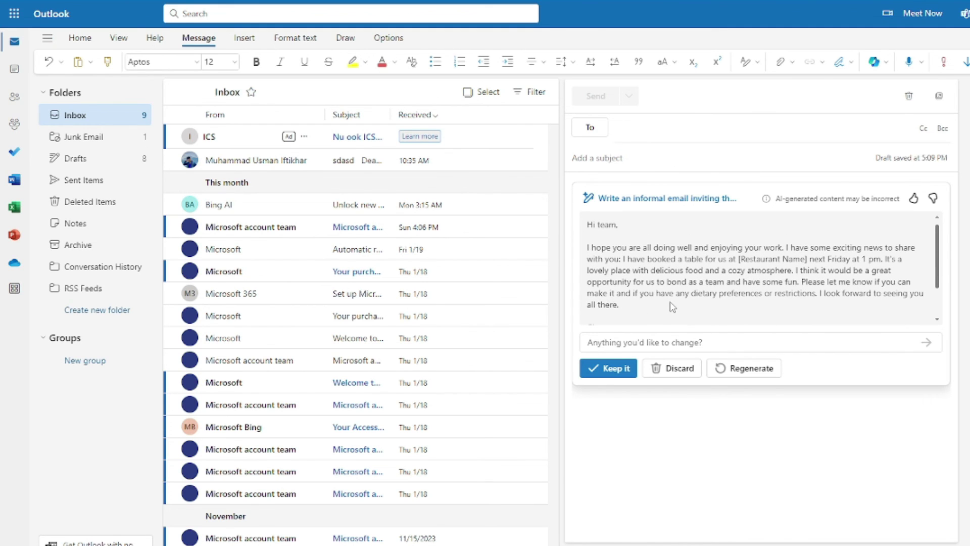